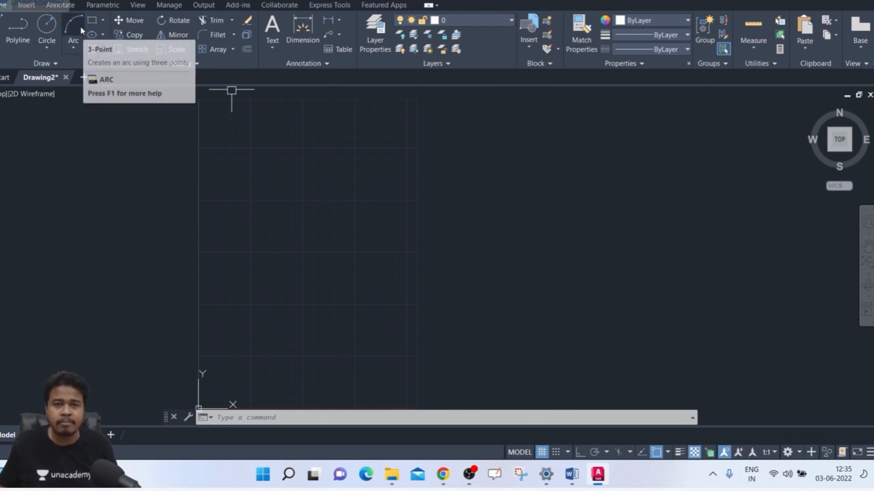
Step: Draw a circle of radius 50 centred in the upper middle of the drawing grid
left_click(48, 45)
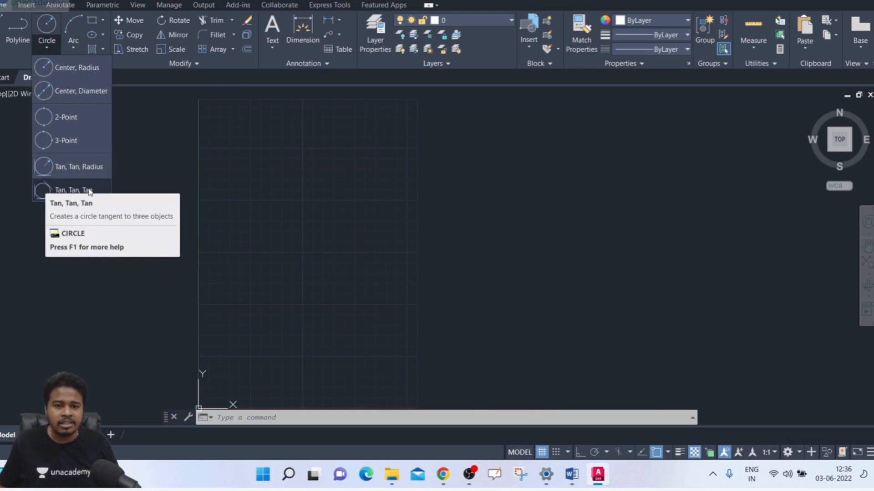
left_click(163, 173)
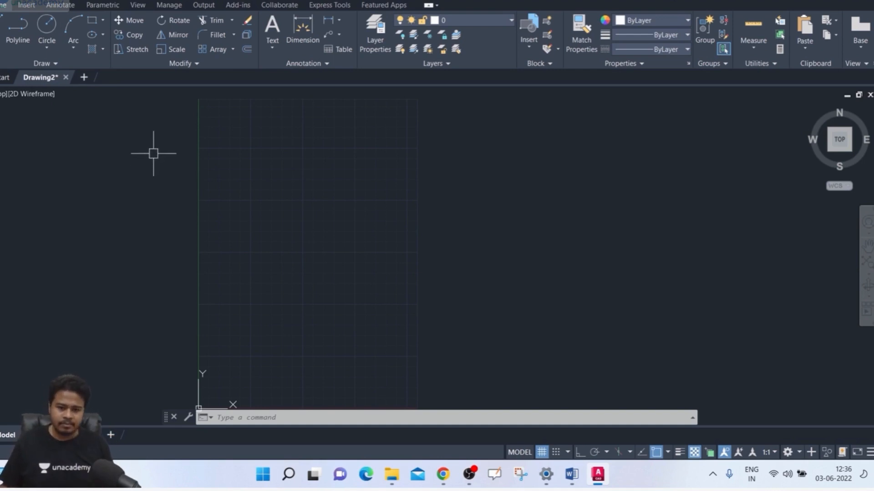
type("c")
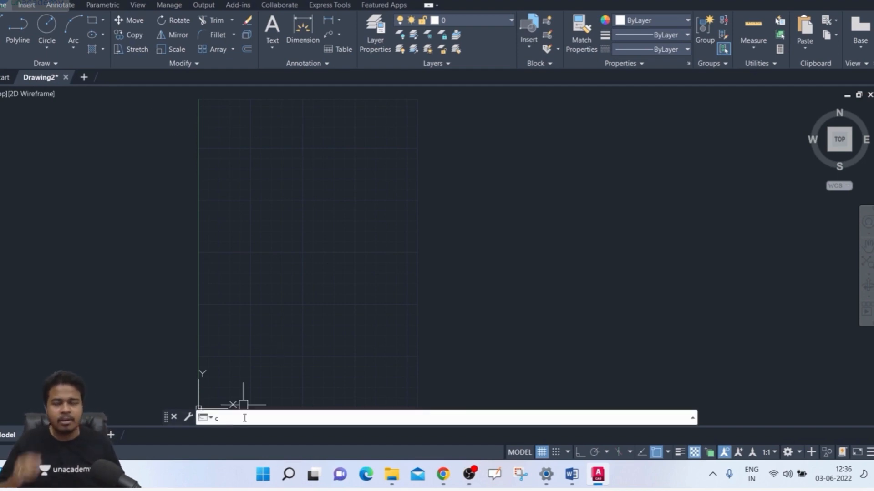
key("Return")
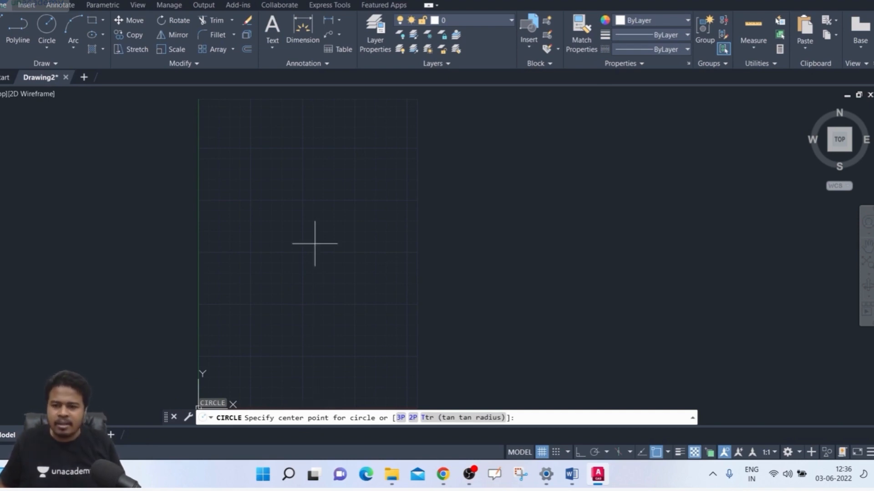
left_click(303, 199)
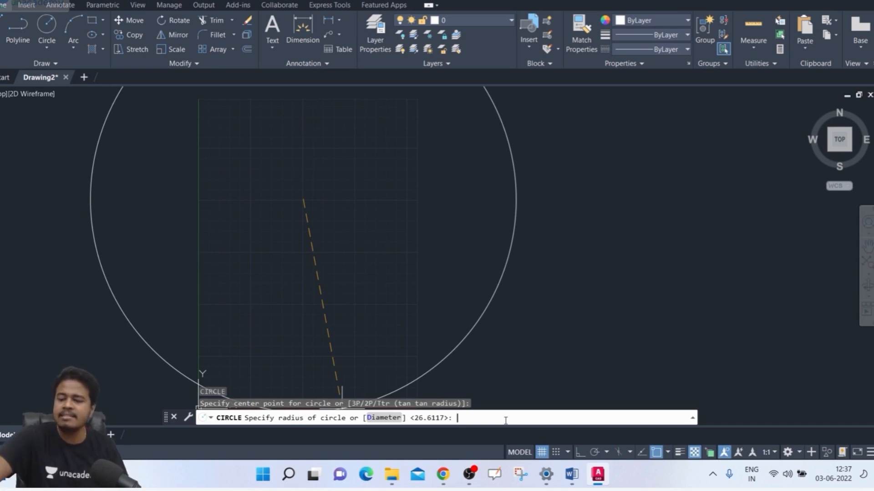
type("0")
key("Return")
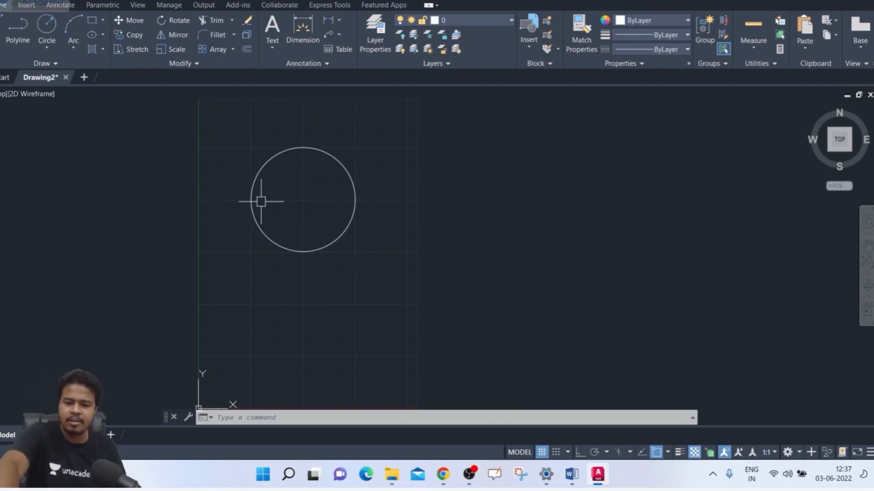
type("c")
key("Return")
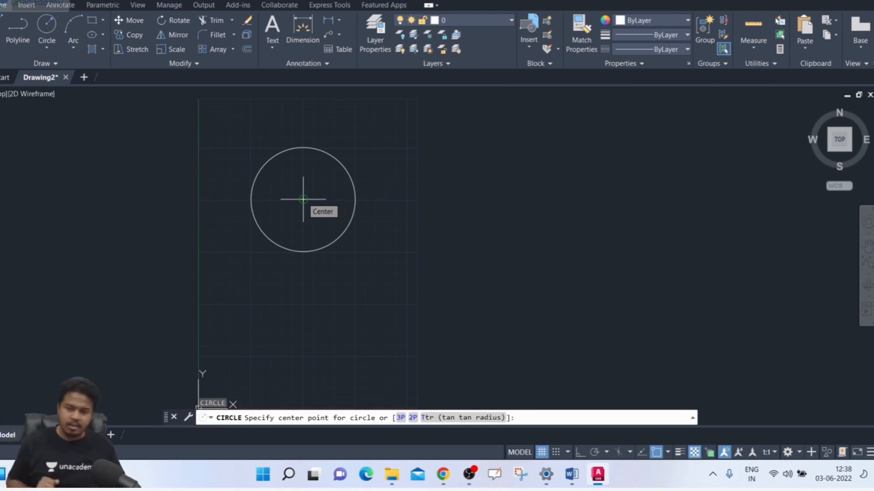
key("Escape")
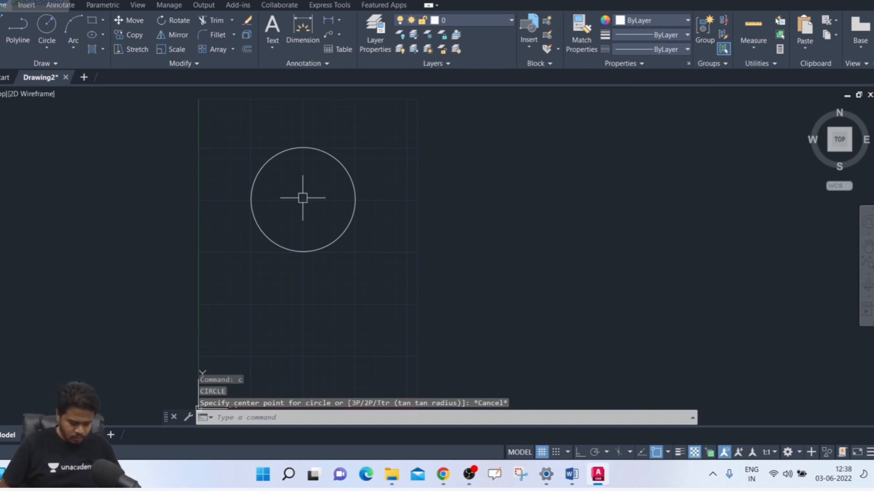
Step: Turn off the Center object snap mode in the drafting settings
type("os")
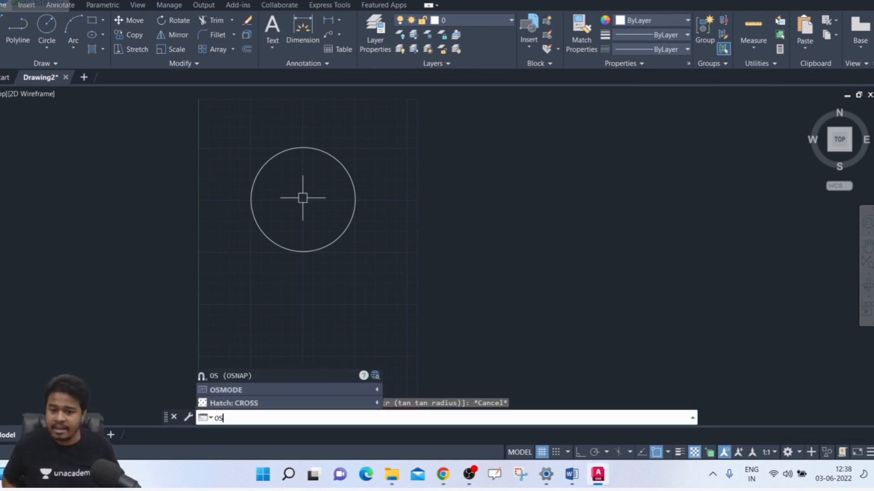
key("Return")
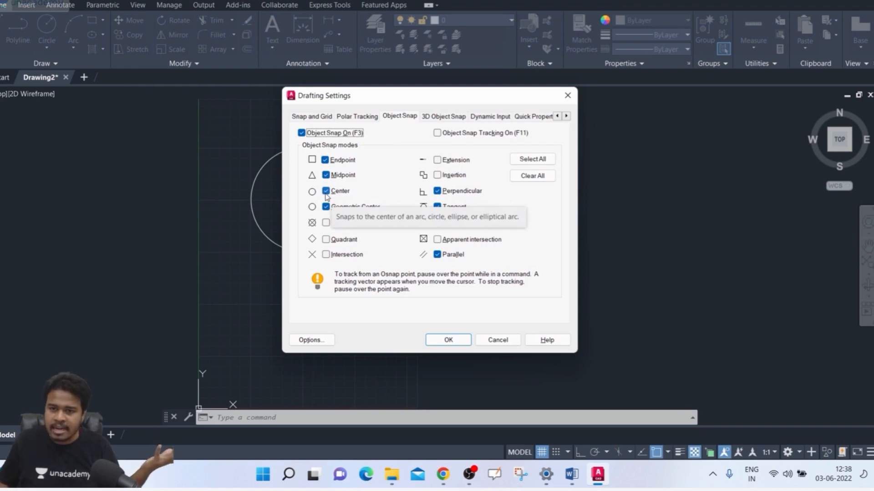
left_click(326, 191)
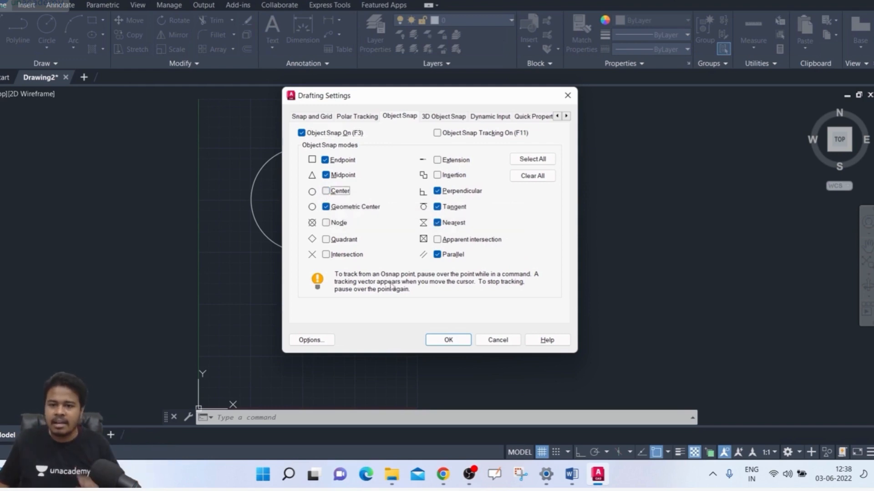
left_click(449, 343)
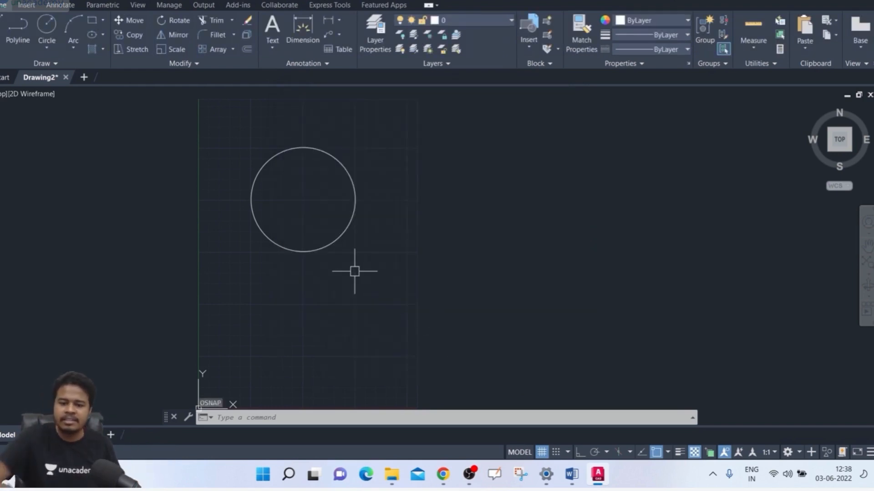
type("c")
key("Return")
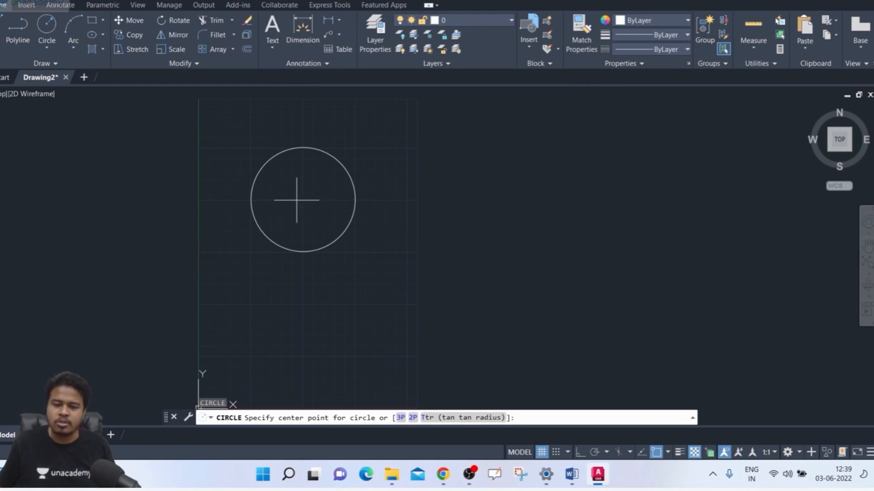
key("Escape")
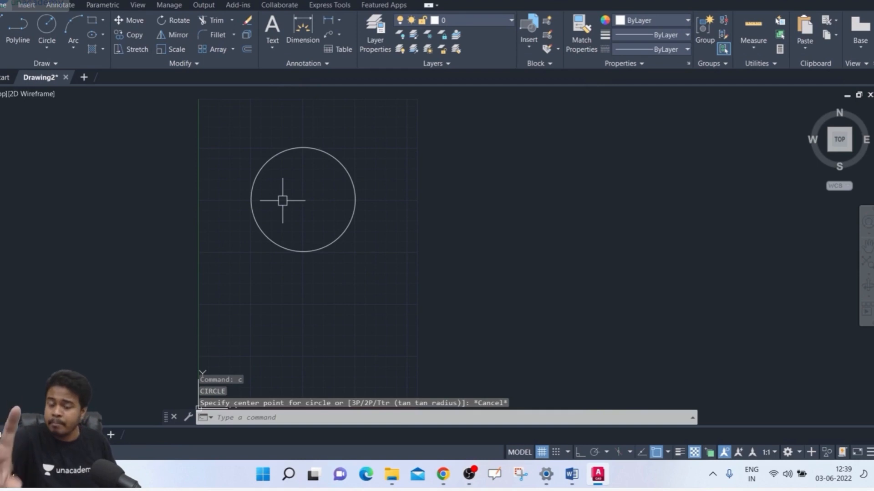
Step: Turn on the Center object snap mode in the drafting settings
type("os")
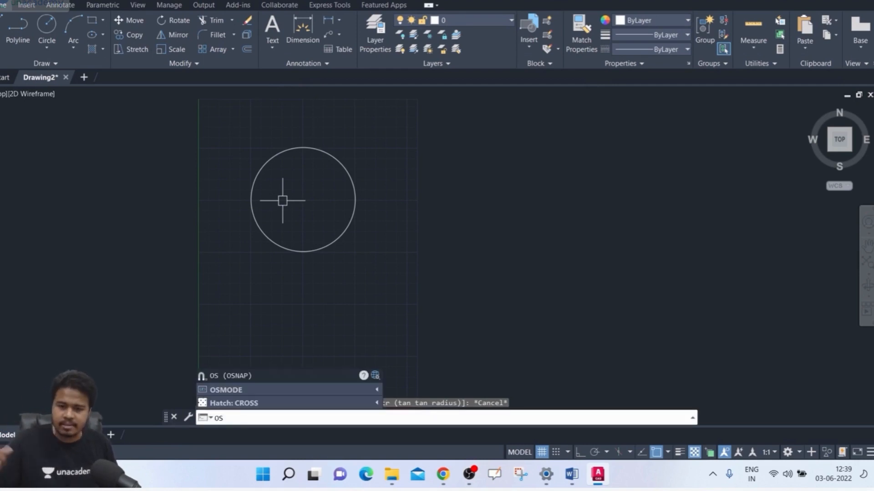
key("Return")
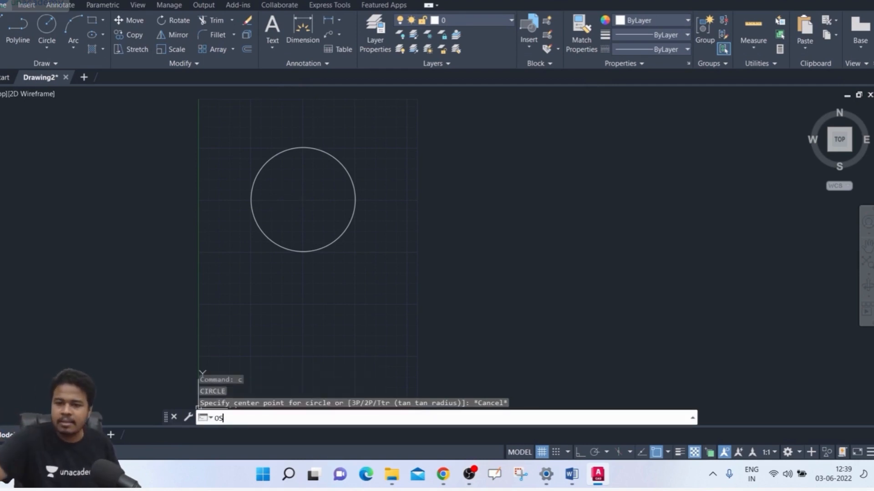
left_click(326, 191)
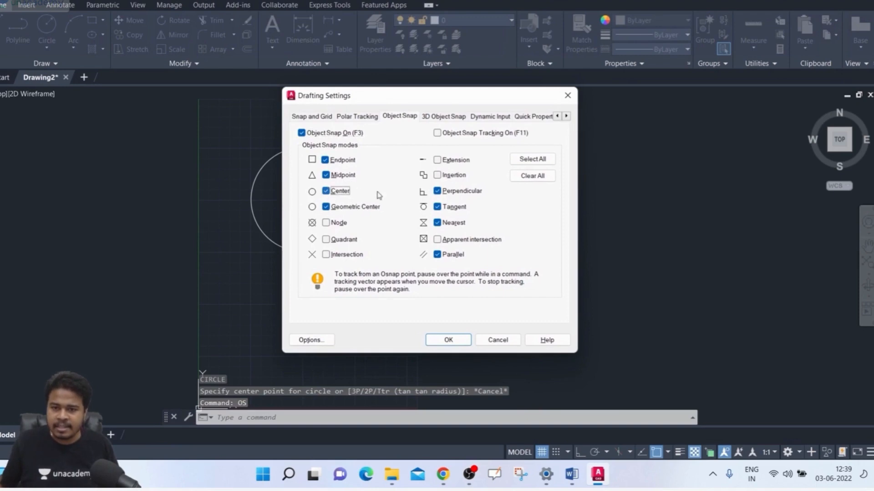
left_click(444, 338)
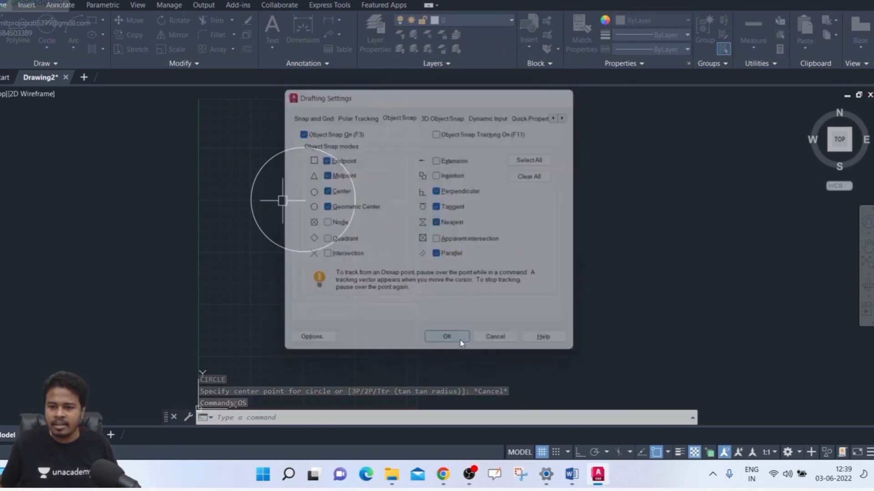
Step: Draw a concentric circle of radius 25 at the centre of the existing circle
type("c")
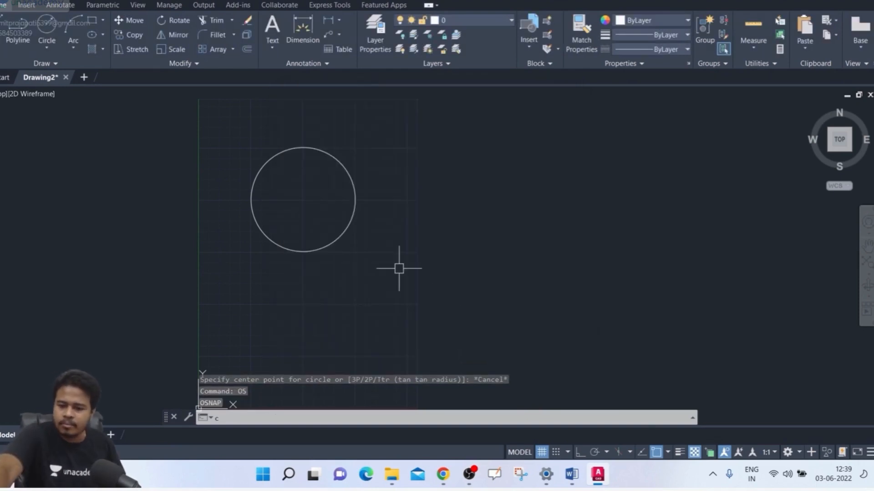
key("Return")
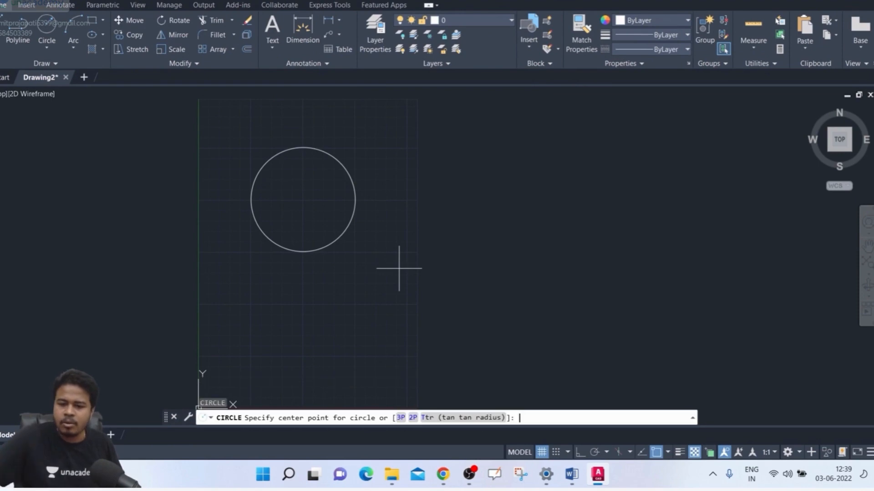
left_click(303, 199)
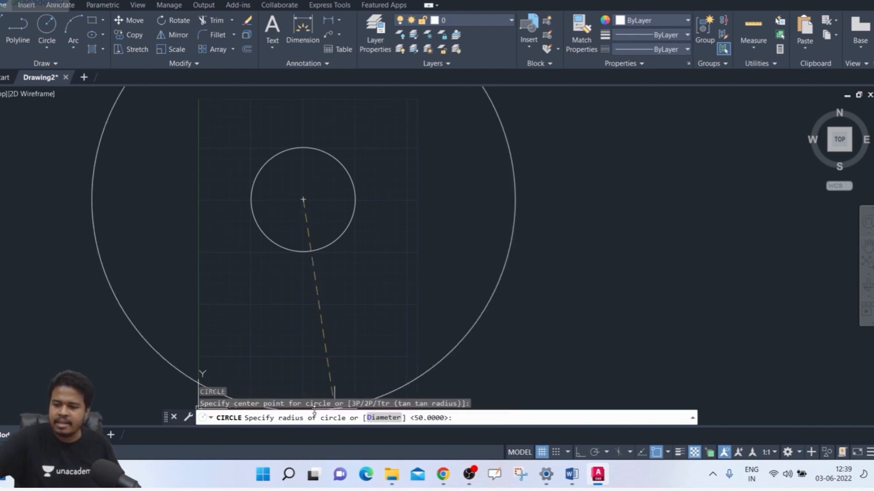
key("Return")
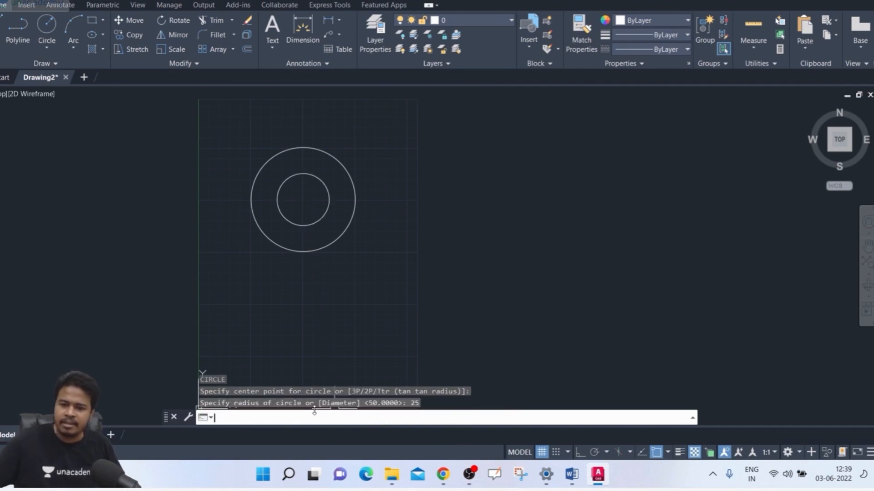
left_click(295, 220)
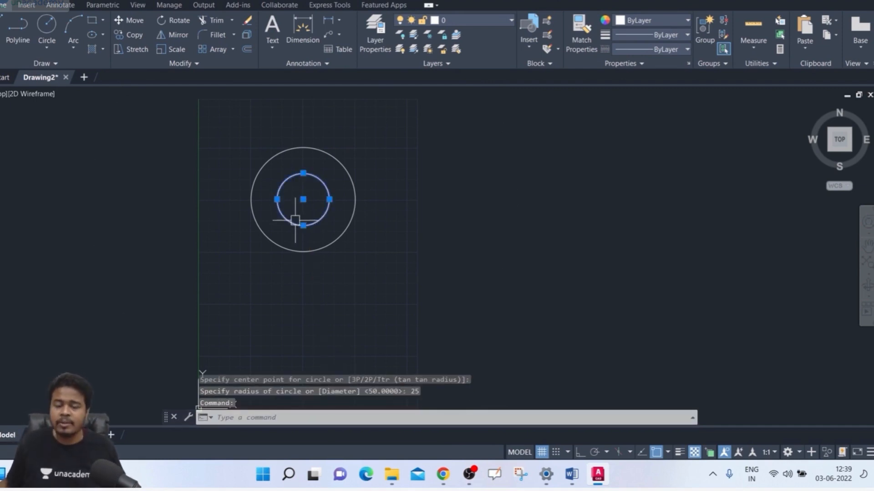
key("Escape")
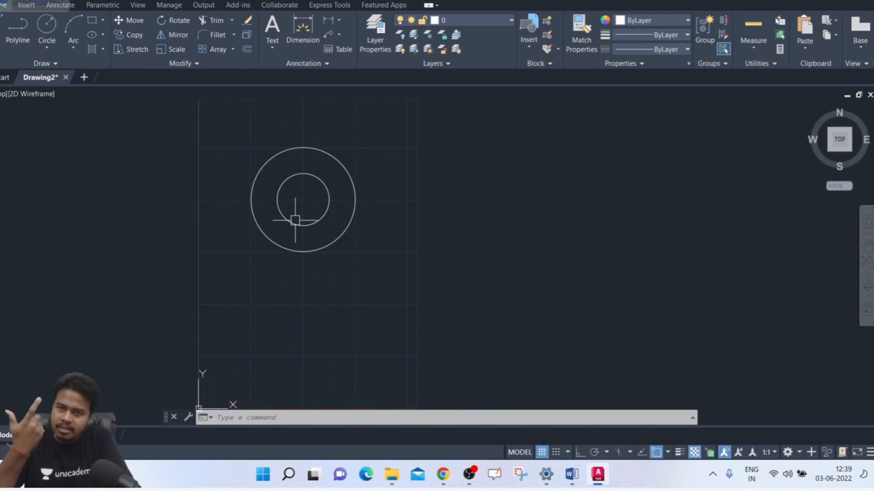
Step: Draw a third concentric circle at the same centre using the Diameter option with a diameter of 200
type("c")
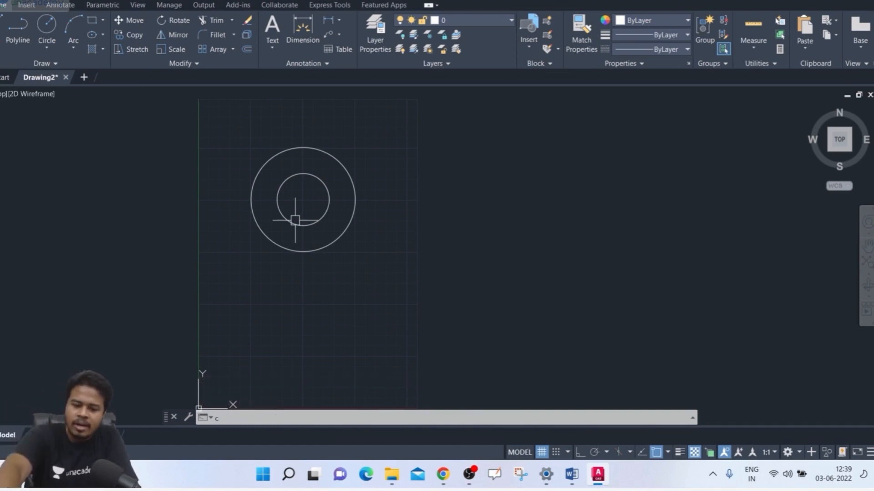
key("Return")
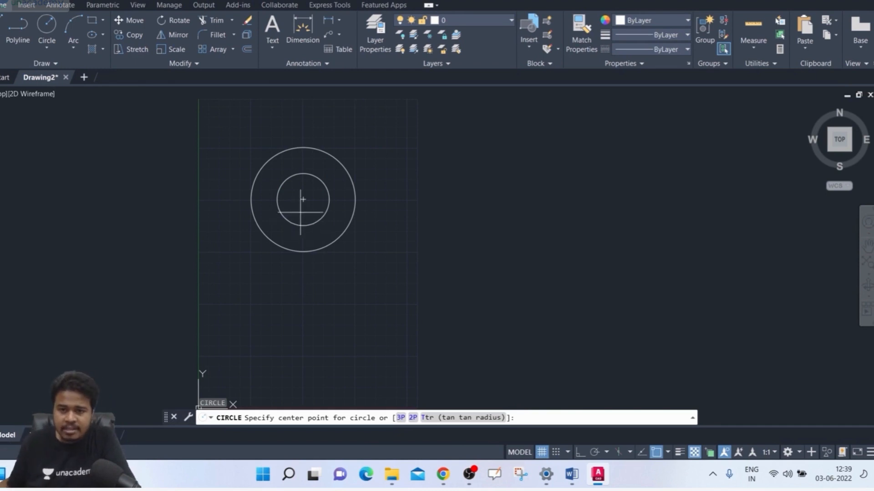
left_click(303, 200)
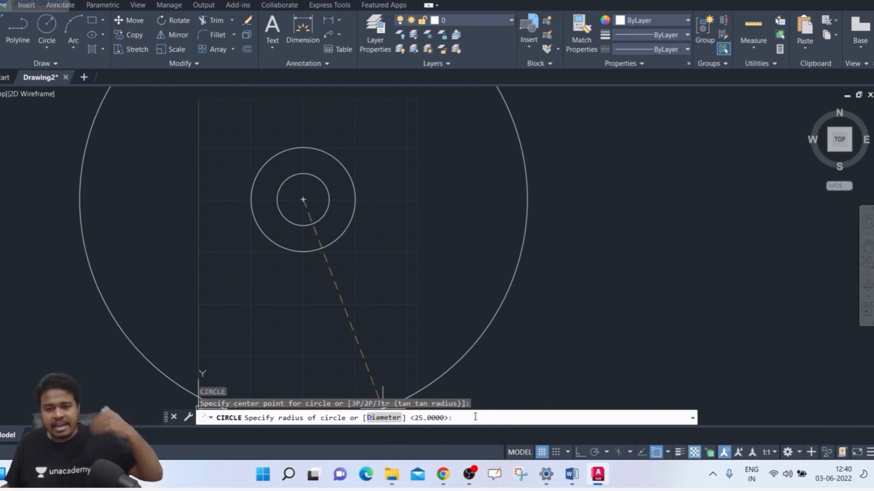
left_click(384, 418)
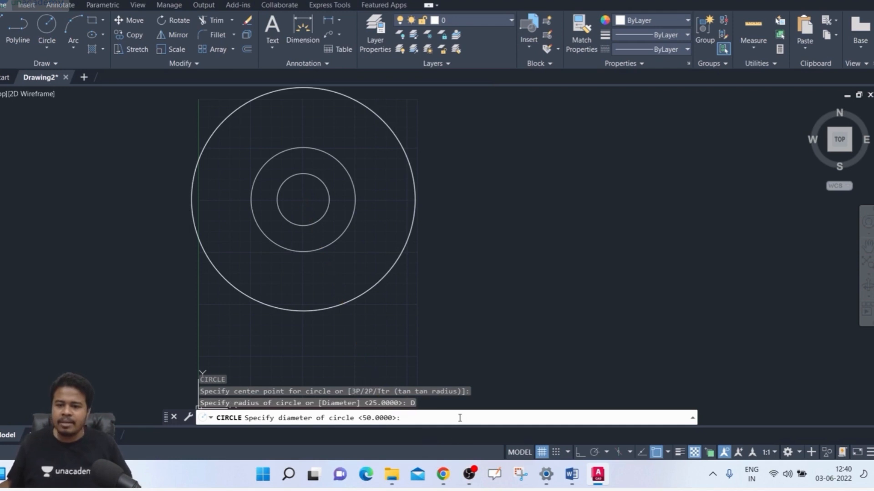
type("20")
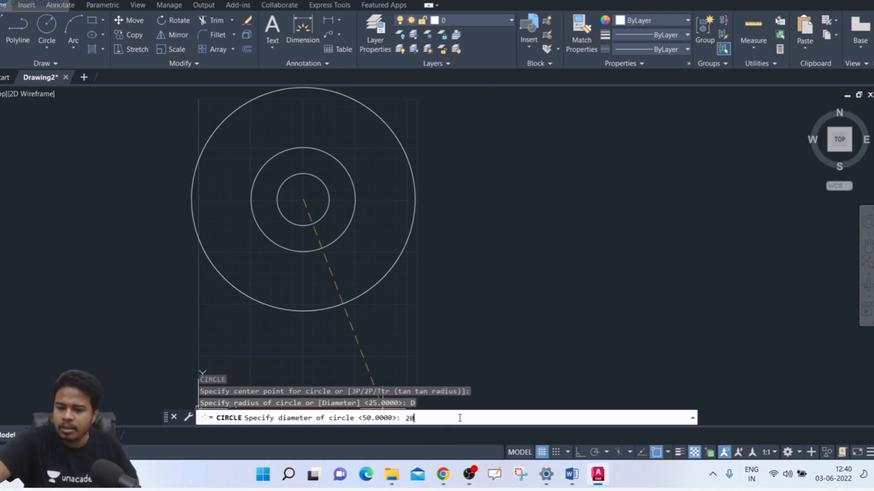
type("0")
key("Return")
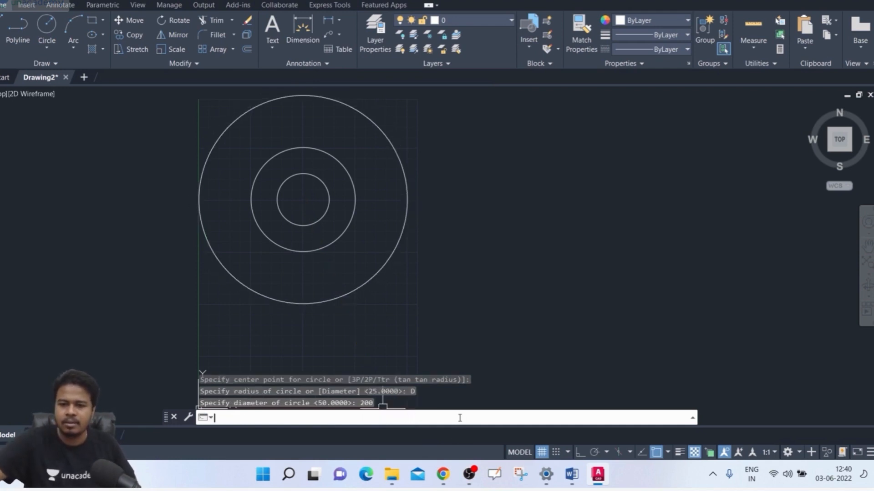
left_click(419, 248)
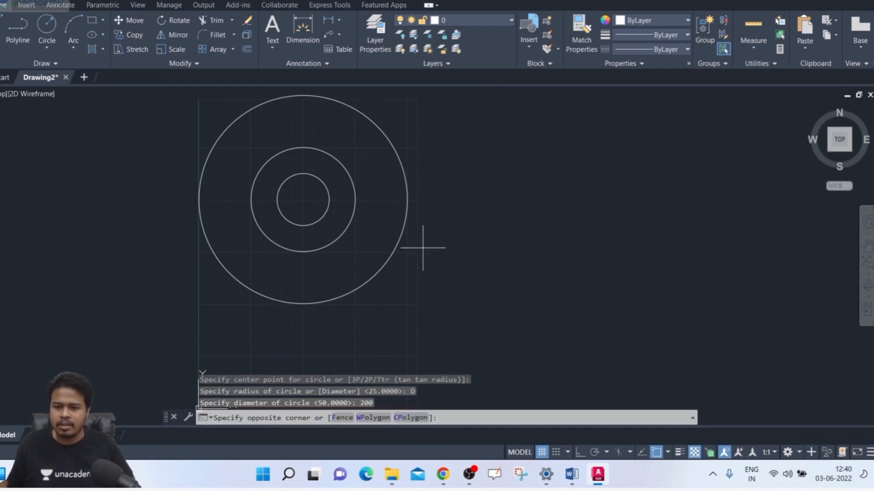
left_click(354, 284)
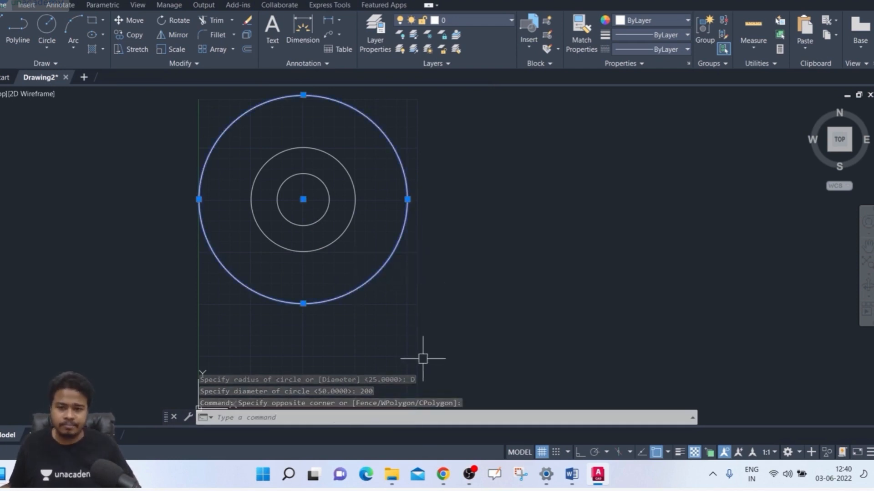
key("Escape")
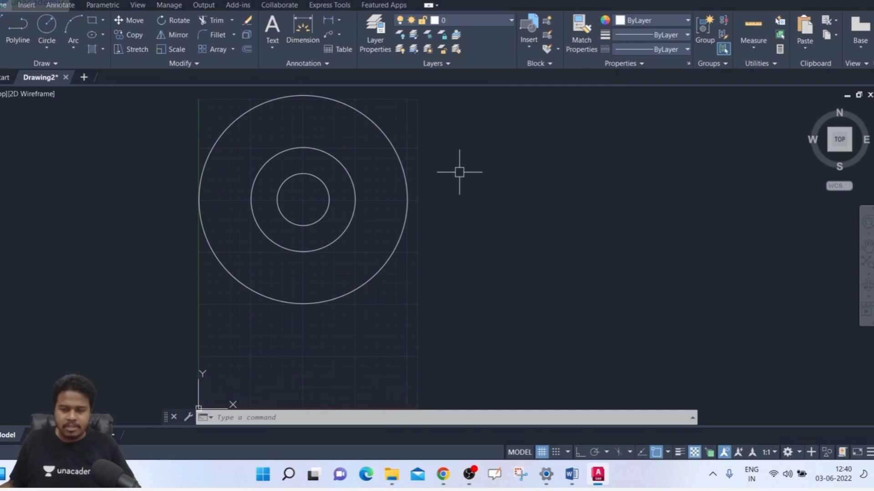
Step: Delete the three concentric circles
left_click(492, 118)
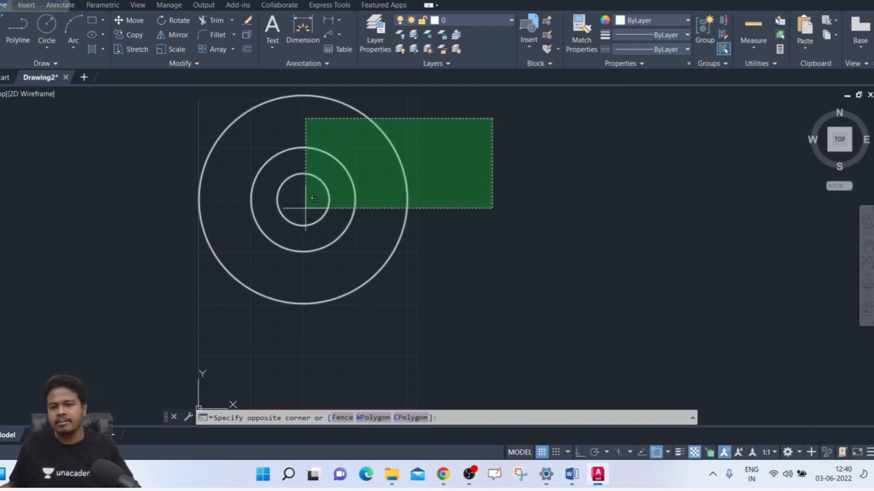
left_click(305, 208)
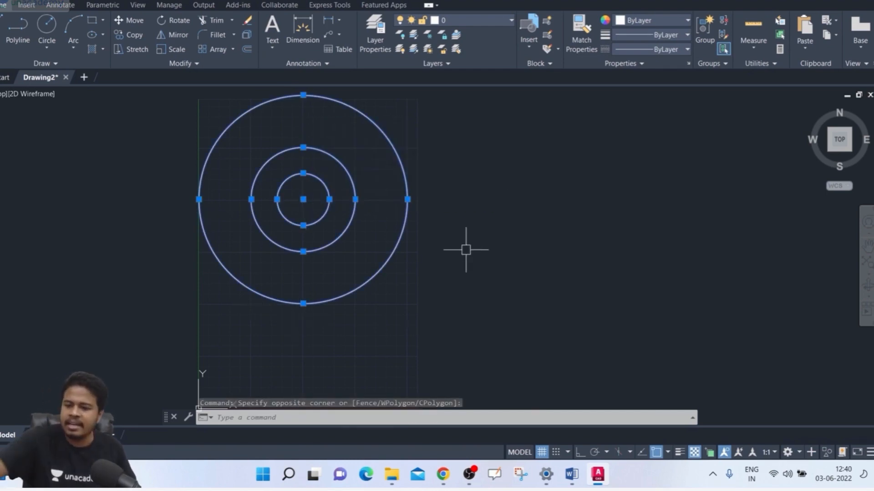
key("Delete")
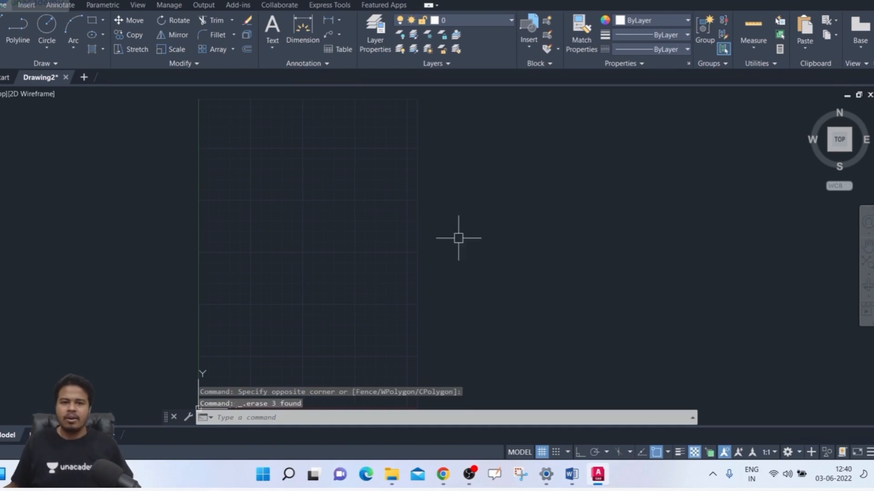
type("c")
key("Return")
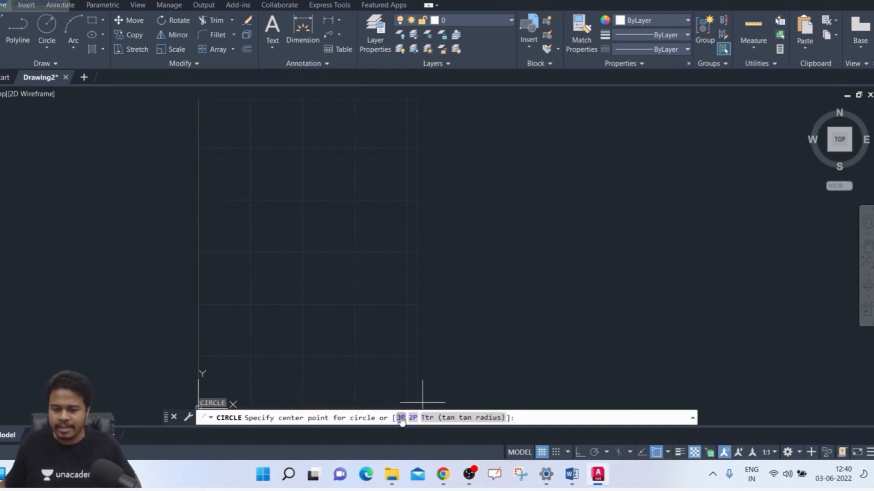
key("Escape")
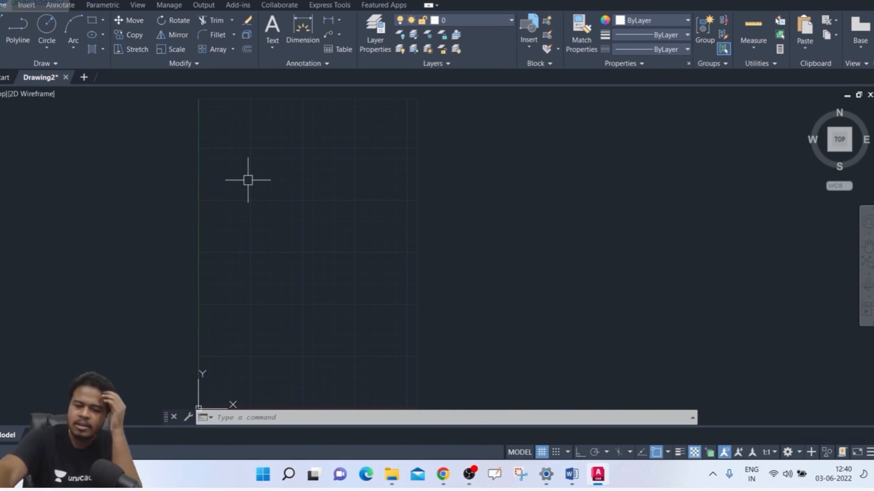
Step: Draw a short line in the upper-left part of the grid, sloping down towards the middle
type("l")
key("Return")
left_click(234, 161)
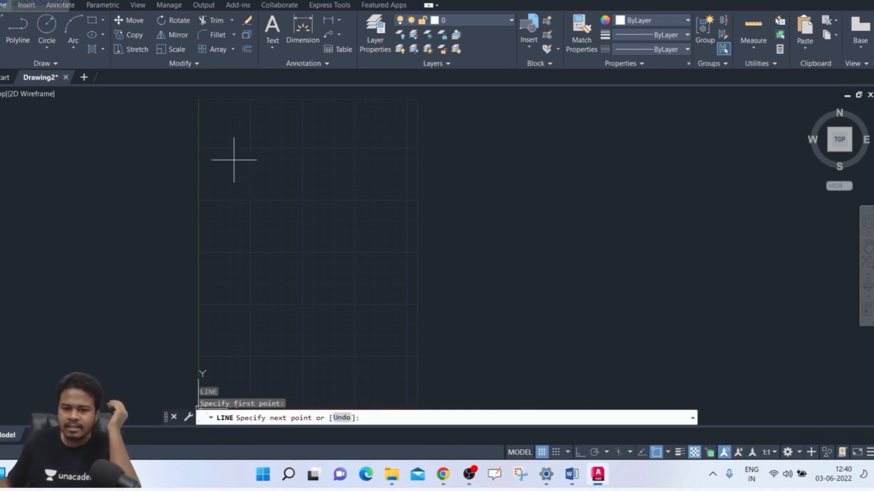
left_click(283, 208)
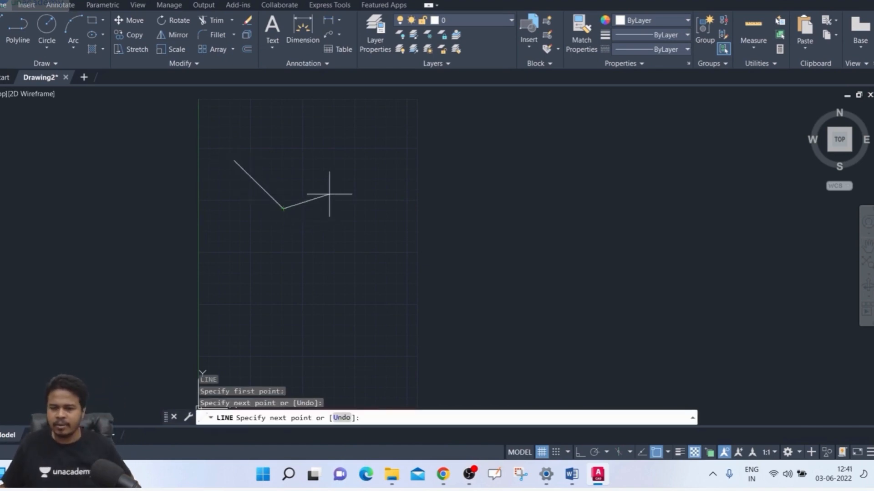
key("Escape")
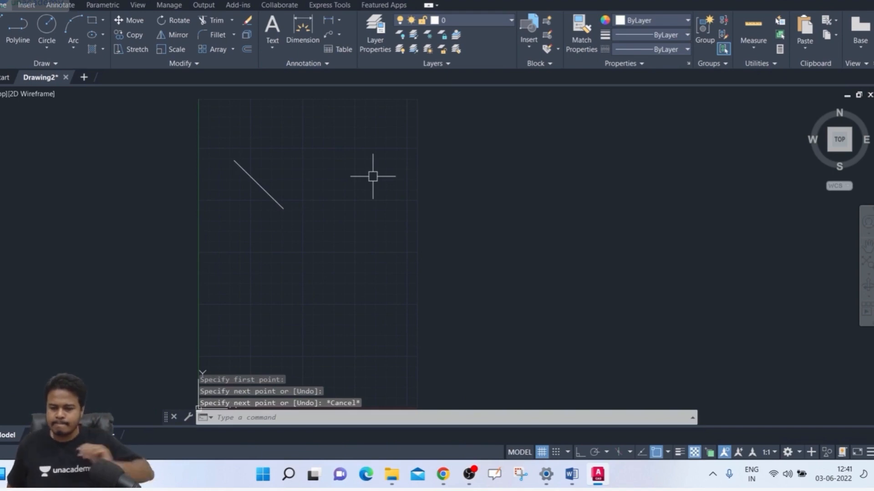
Step: Draw a second short line in the upper-right part of the grid, sloping down towards the middle
key("Return")
left_click(400, 167)
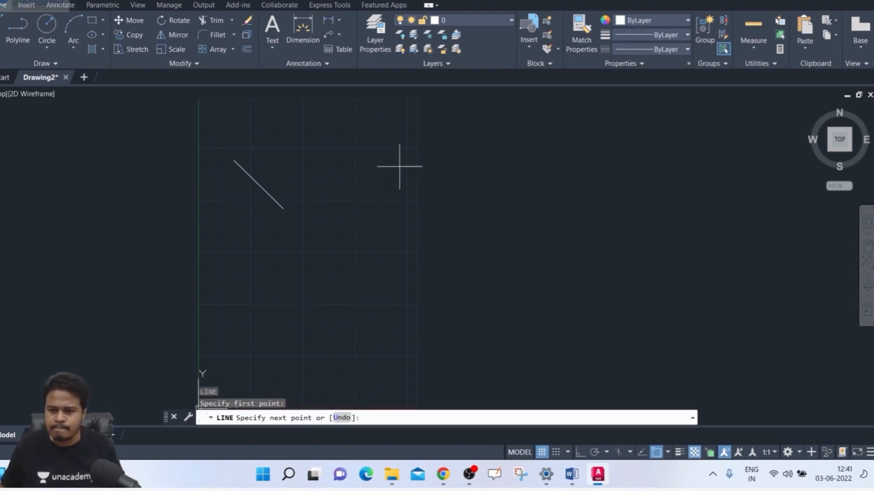
left_click(349, 213)
key("Return")
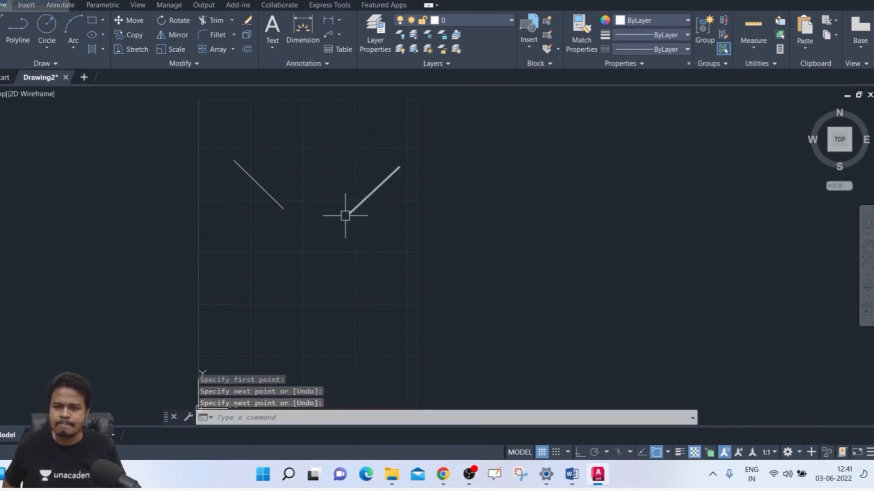
Step: Draw a third, nearly vertical line below the other two, ending just beneath the gap between them
key("Return")
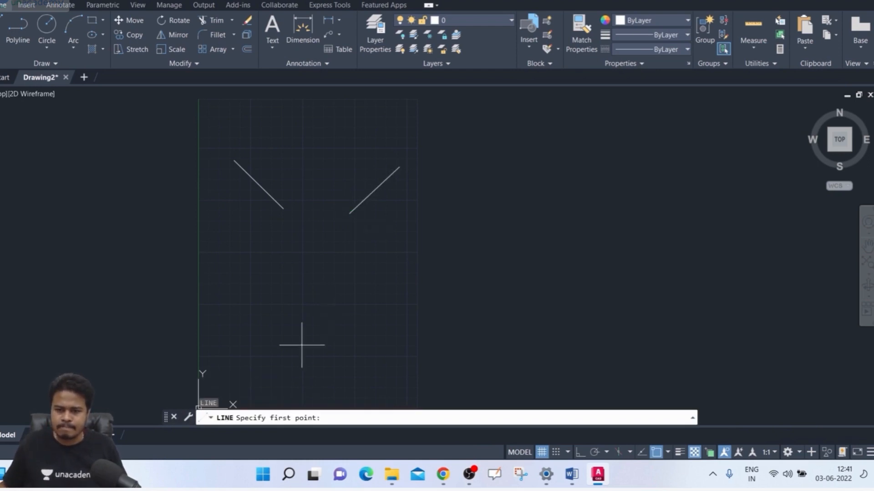
left_click(316, 325)
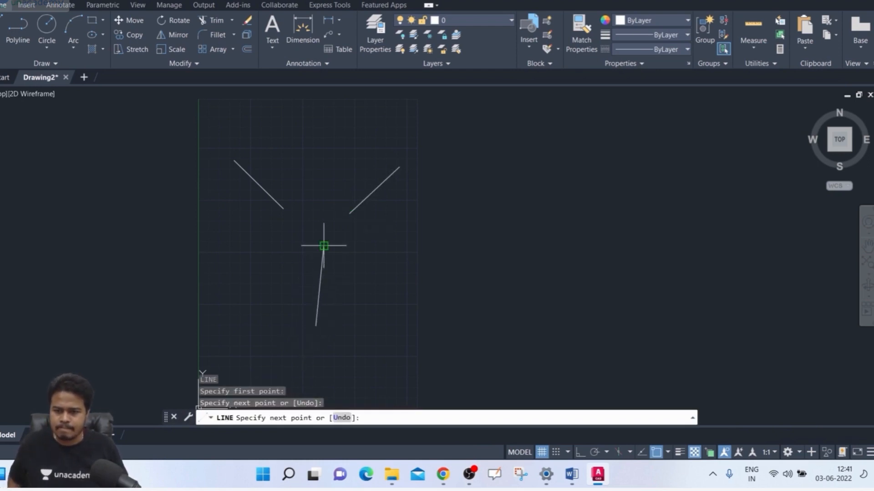
left_click(324, 246)
key("Return")
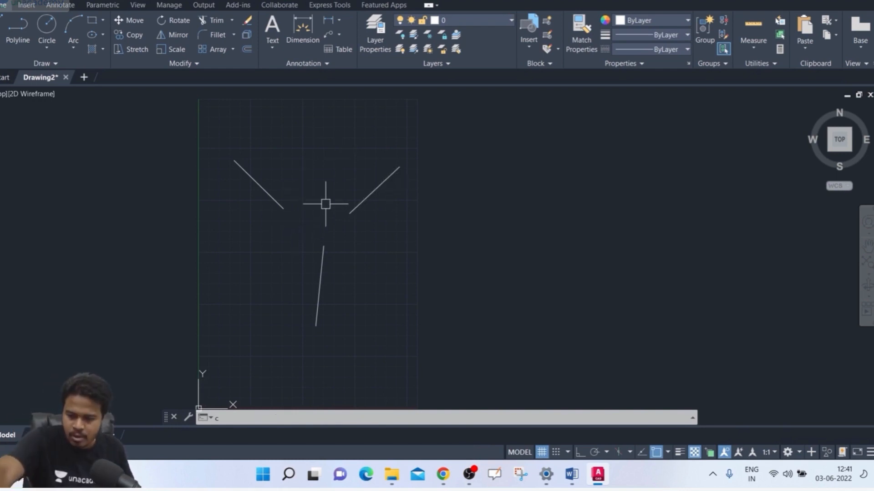
Step: Draw a three-point (3P) circle through the inner endpoints of the two upper lines and the bottom endpoint of the lower line
type("c")
key("Return")
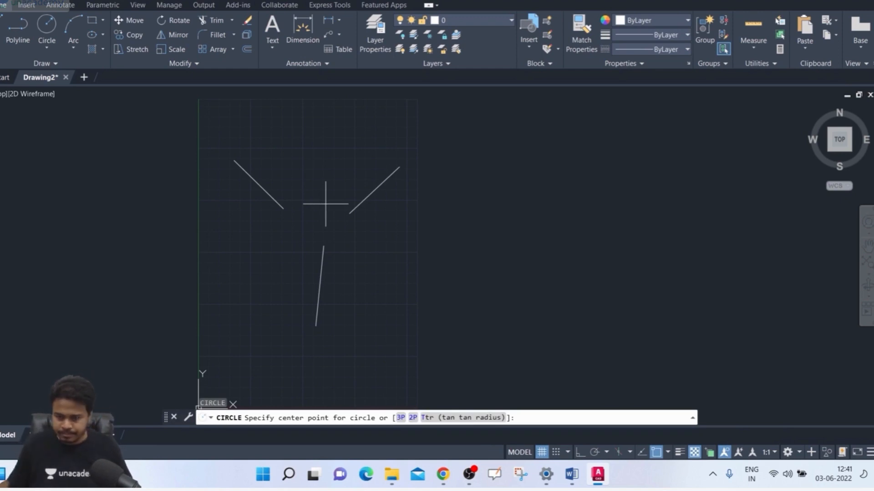
left_click(401, 418)
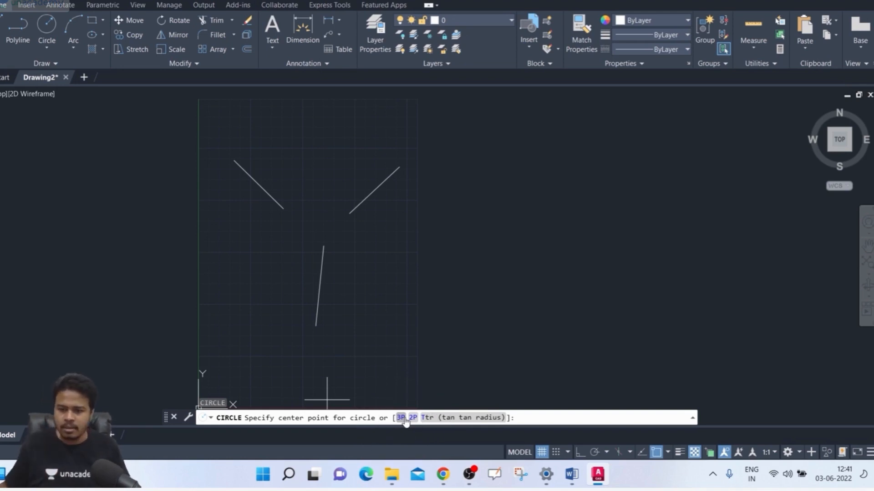
left_click(402, 419)
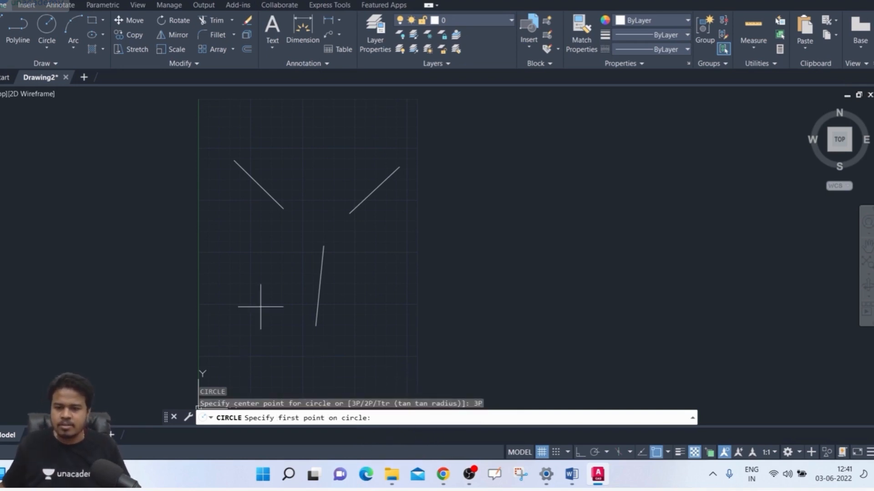
left_click(283, 209)
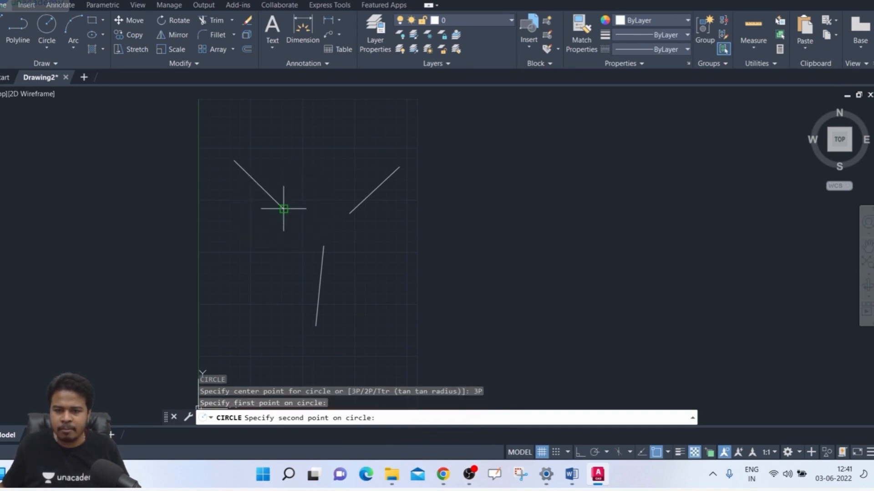
left_click(350, 213)
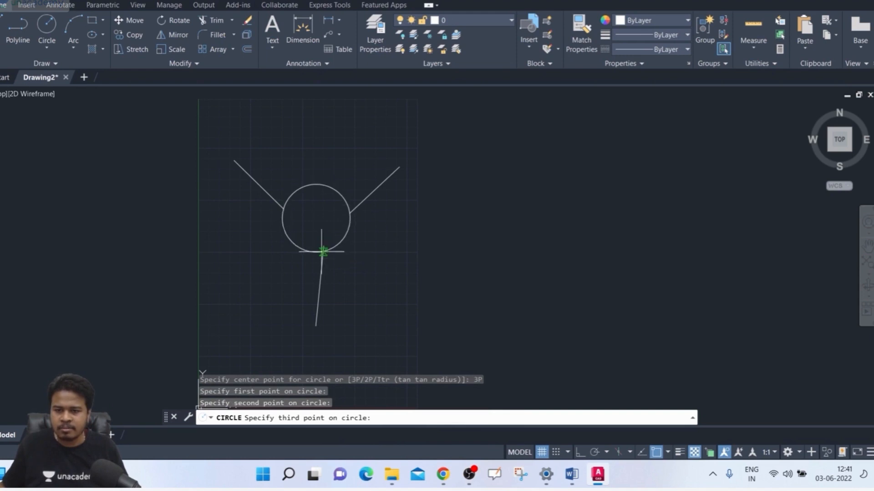
left_click(316, 326)
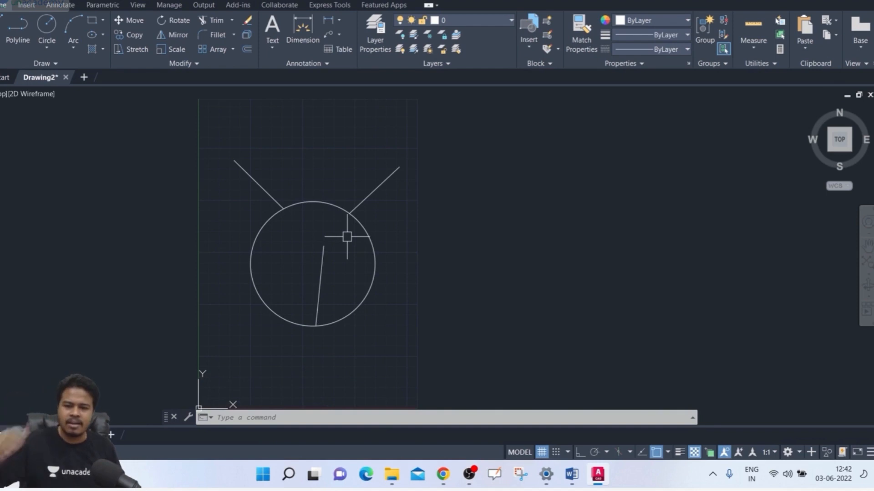
Step: Delete the three-point circle, keeping the three lines
left_click(402, 242)
key("Escape")
left_click(370, 273)
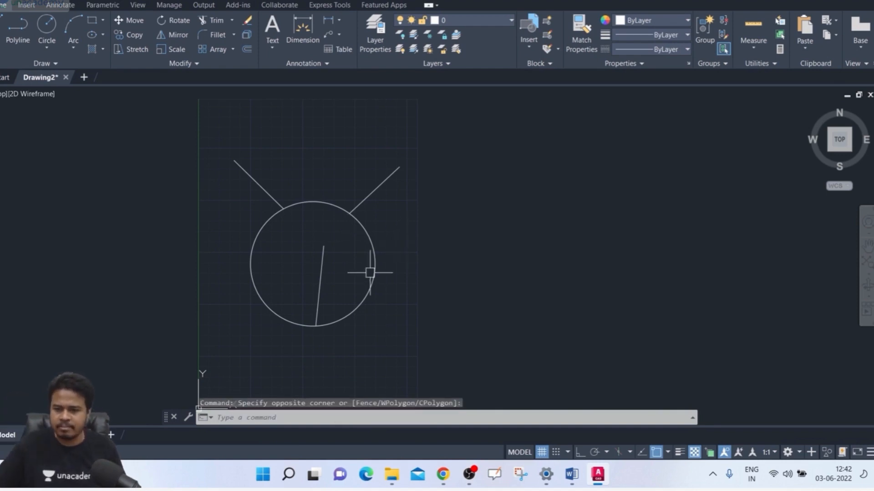
left_click(384, 231)
left_click(361, 259)
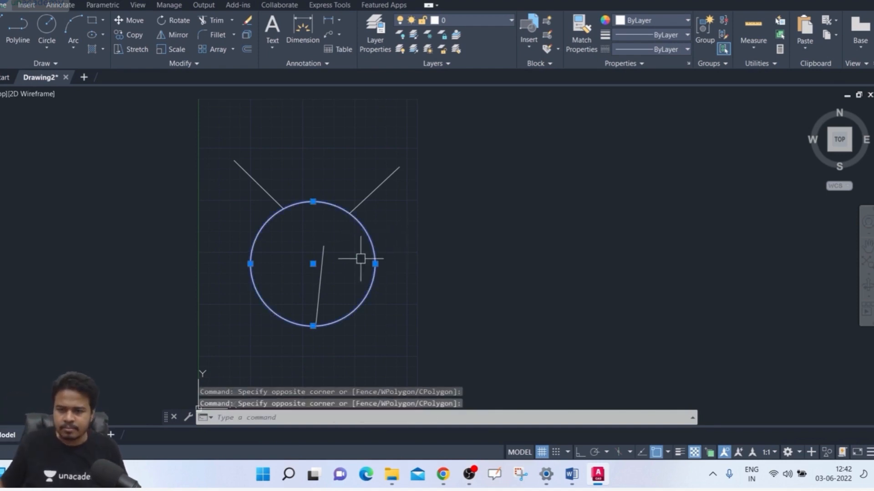
key("Delete")
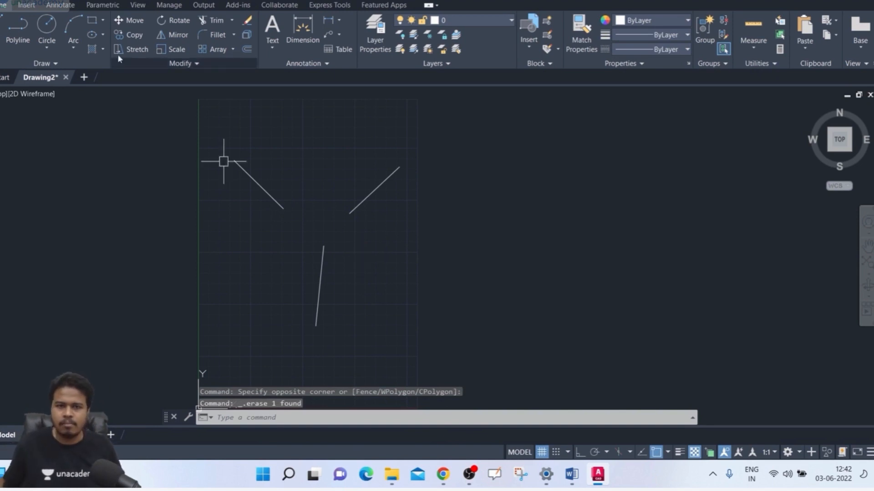
Step: Draw a two-point (2P) circle whose diameter runs between the inner endpoints of the two upper lines
type("c")
key("Return")
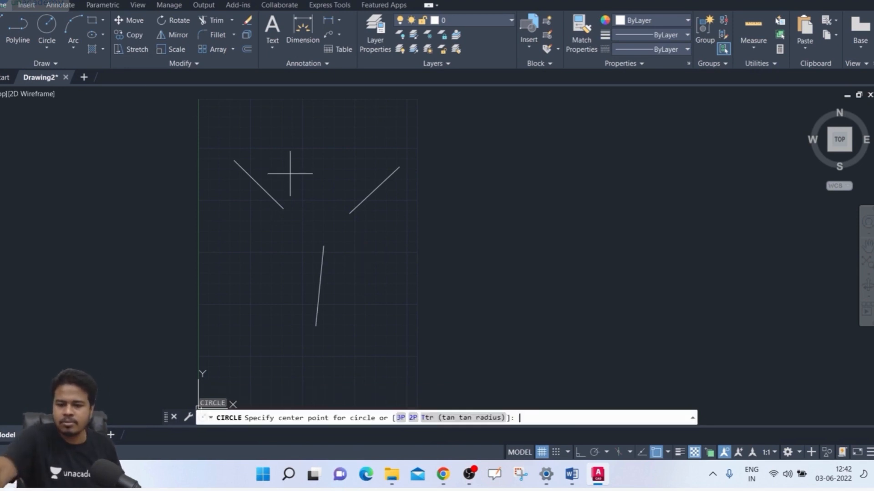
left_click(413, 418)
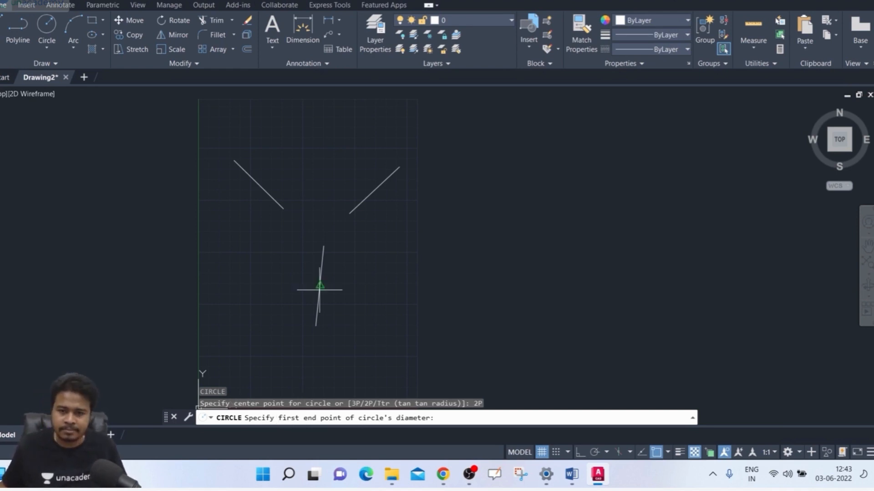
left_click(284, 209)
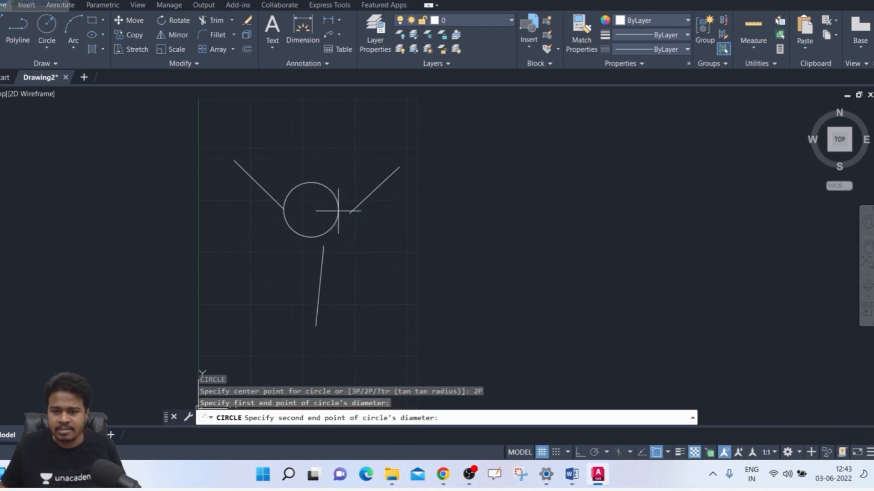
left_click(349, 213)
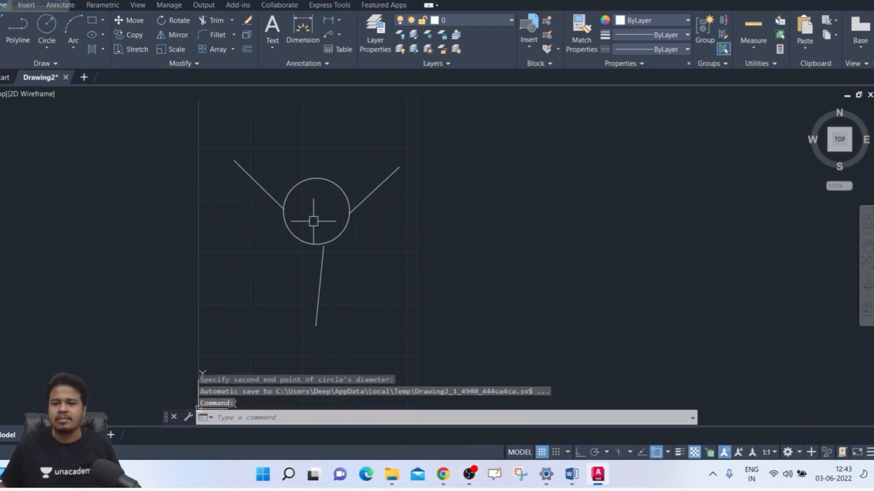
scroll(340, 220, "up", 4)
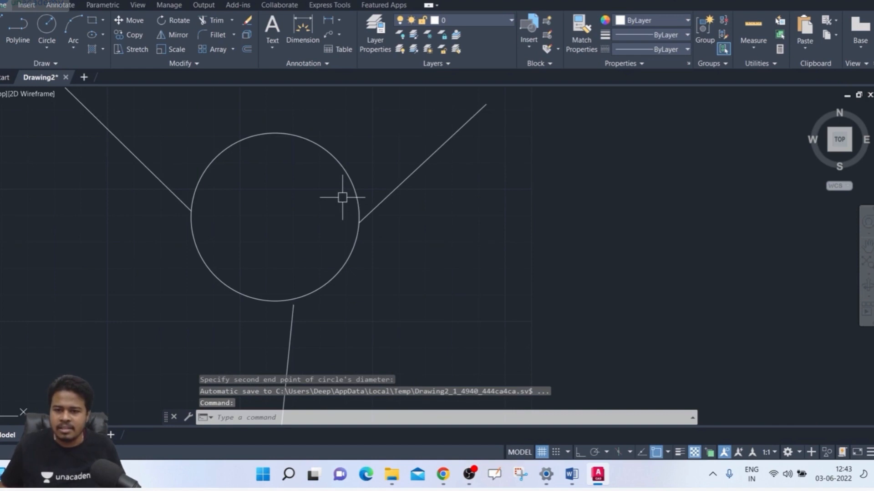
left_click(177, 203)
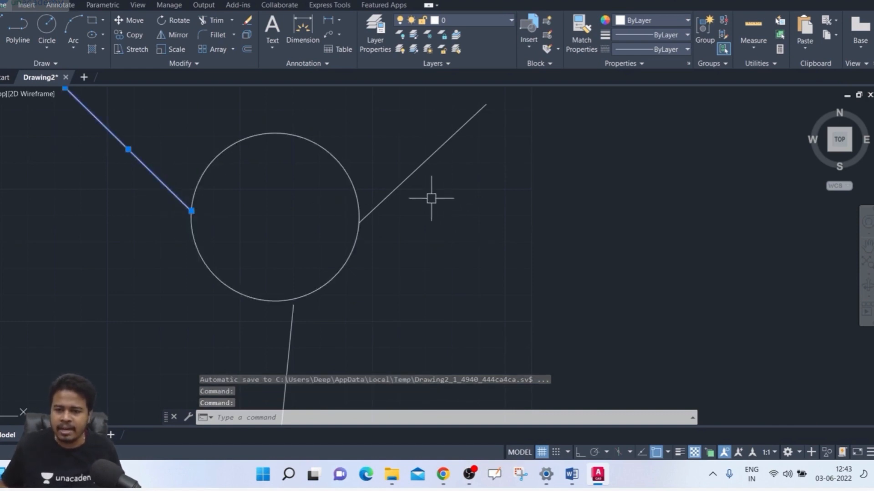
left_click(394, 197)
key("Escape")
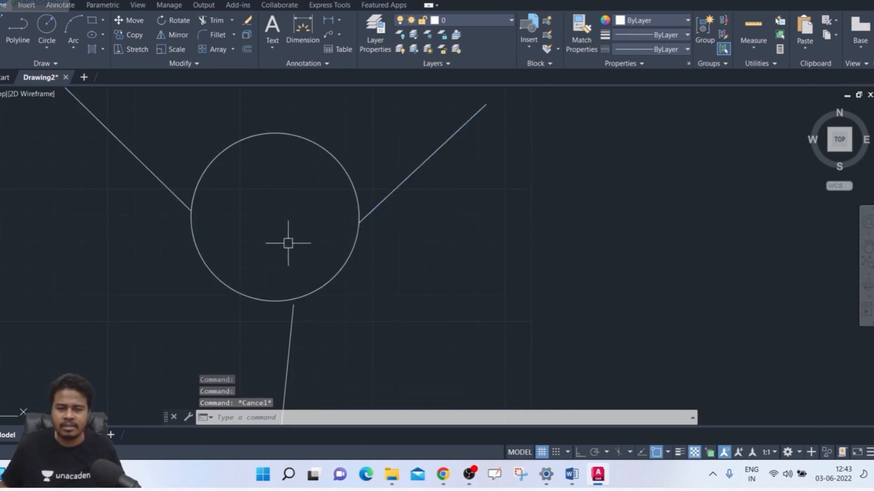
Step: Delete the two-point circle between the upper lines
scroll(289, 241, "down", 3)
middle_click_drag(289, 238, 258, 192)
left_click(262, 143)
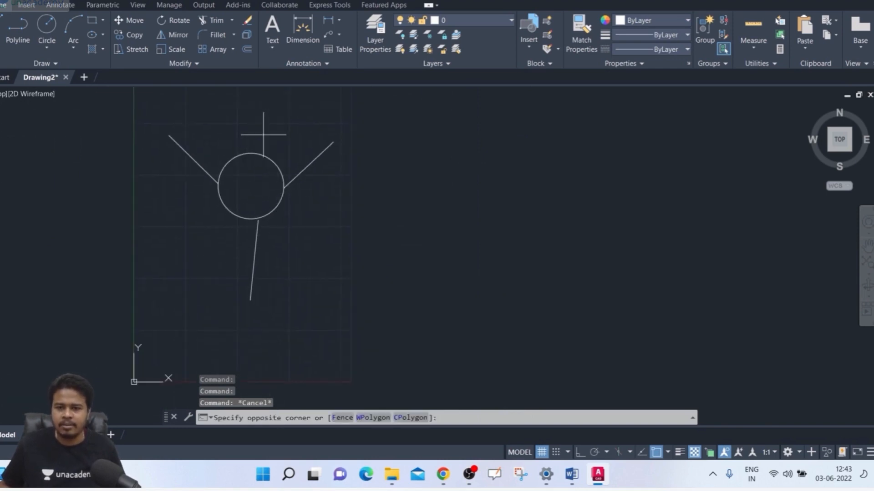
left_click(242, 155)
key("Delete")
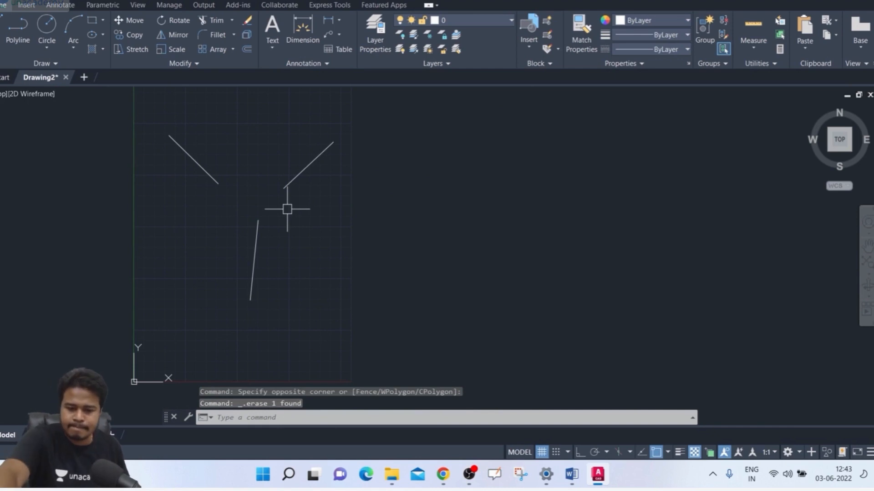
type("re")
key("BackSpace")
key("BackSpace")
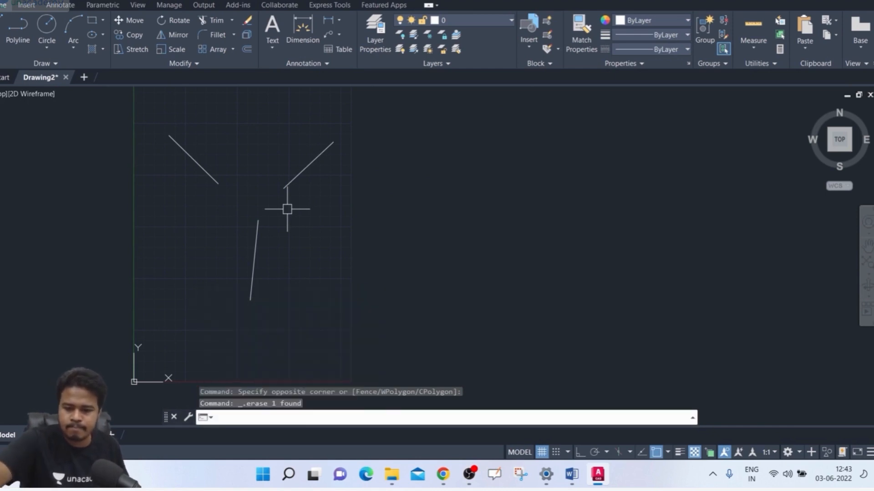
Step: Draw a tangent-tangent-radius (Ttr) circle of radius 40 touching the two upper lines
key("Return")
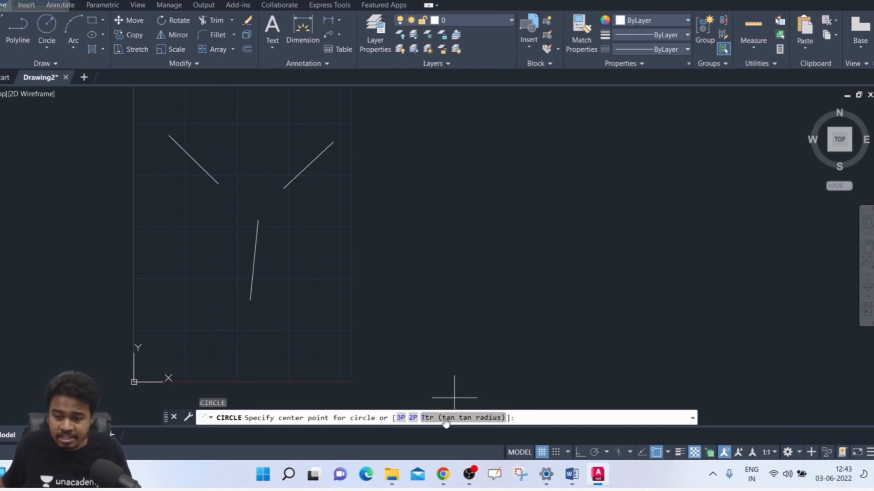
type("T")
key("Return")
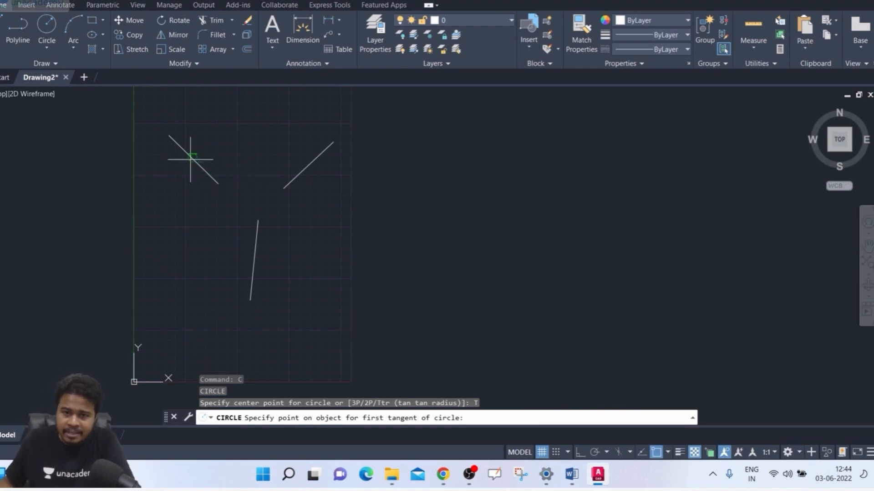
left_click(195, 163)
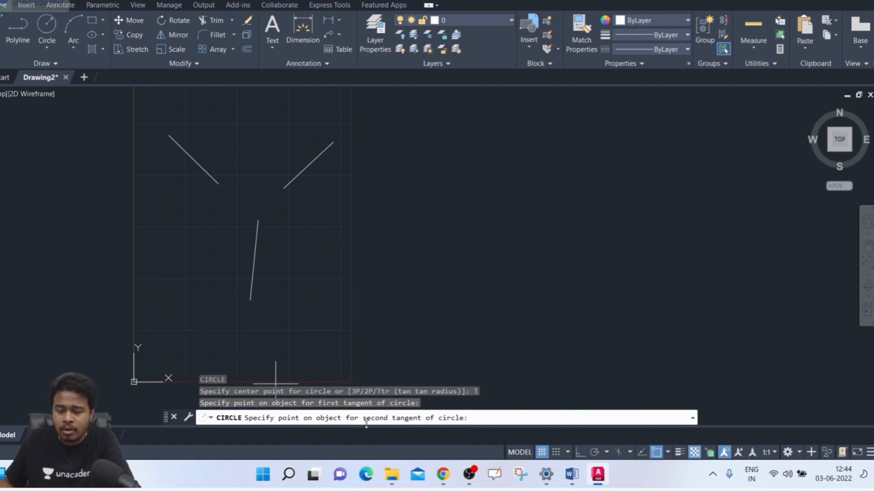
left_click(307, 165)
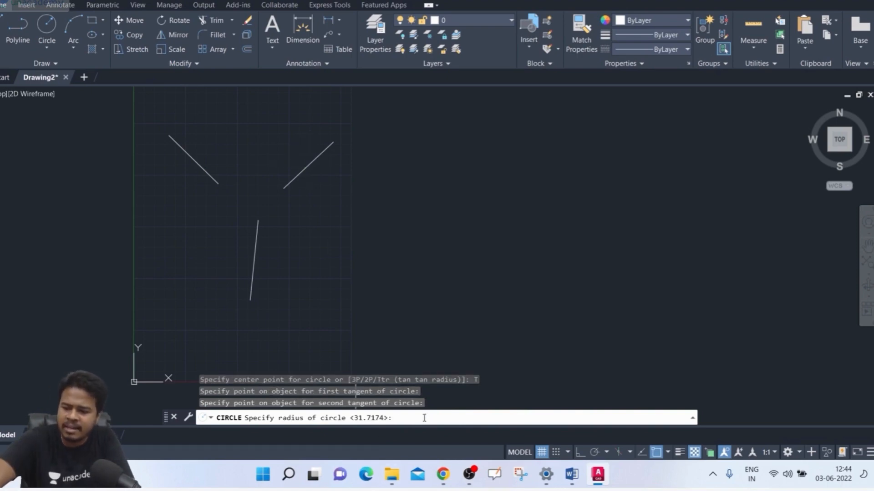
type("40")
key("Return")
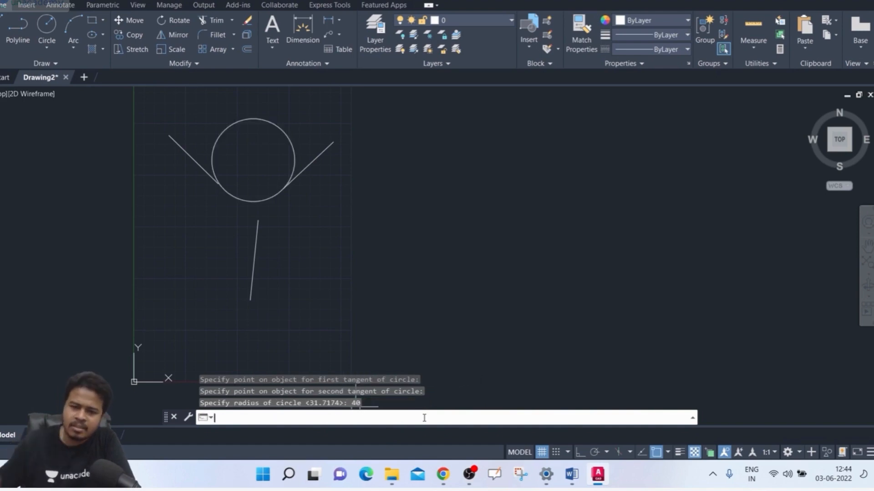
Step: Examine where the radius-40 circle meets the two upper lines, highlighting the circle and the lines in turn
scroll(217, 167, "up", 5)
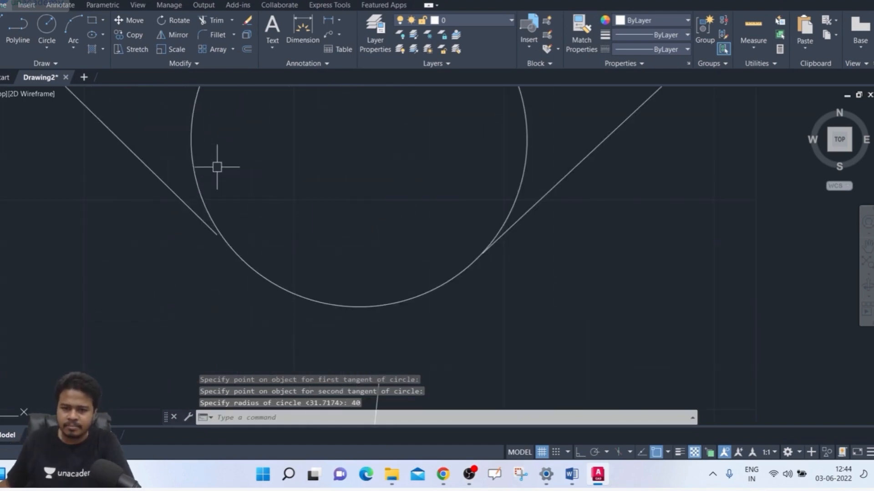
left_click(205, 194)
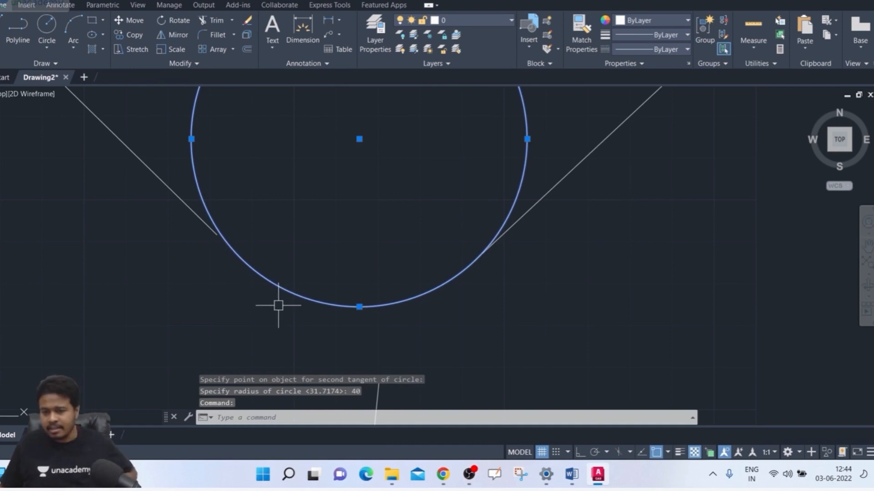
key("Escape")
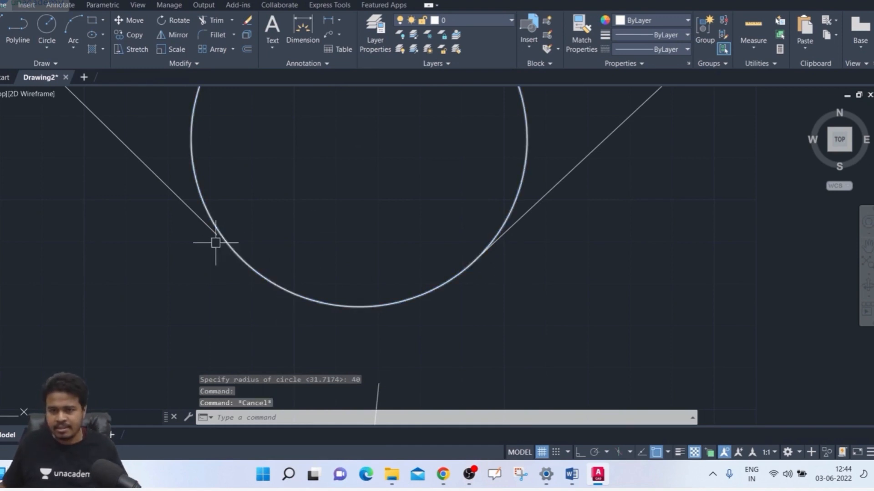
left_click(246, 248)
left_click(231, 276)
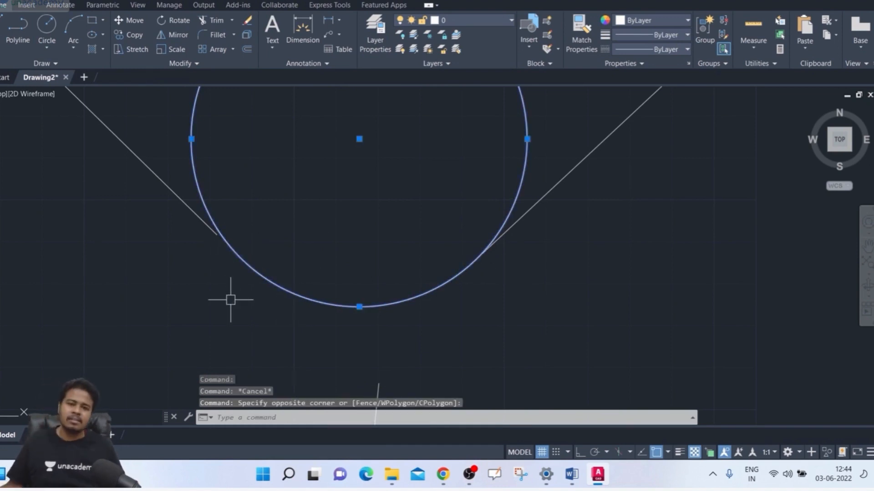
key("Escape")
scroll(229, 277, "down", 2)
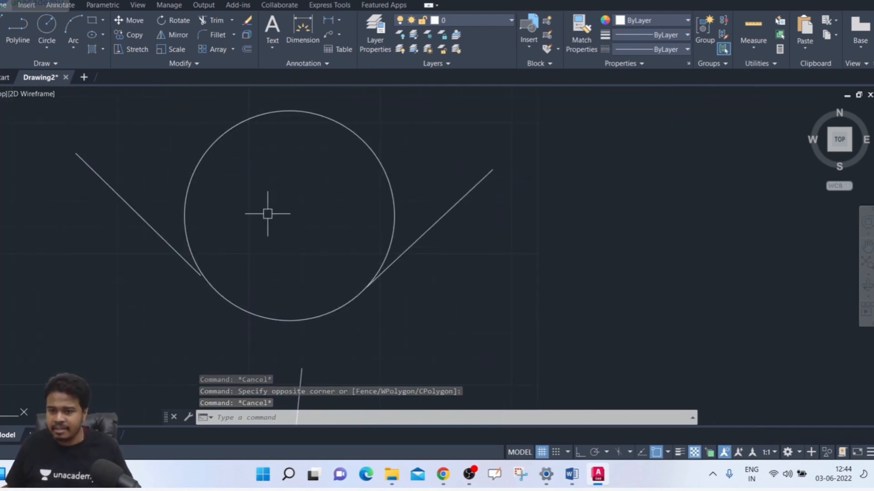
left_click(517, 136)
left_click(458, 214)
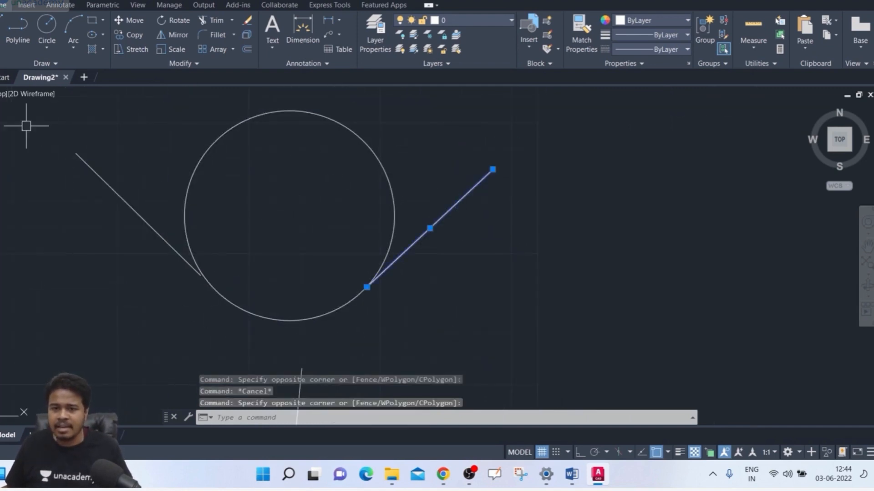
left_click(107, 144)
key("Escape")
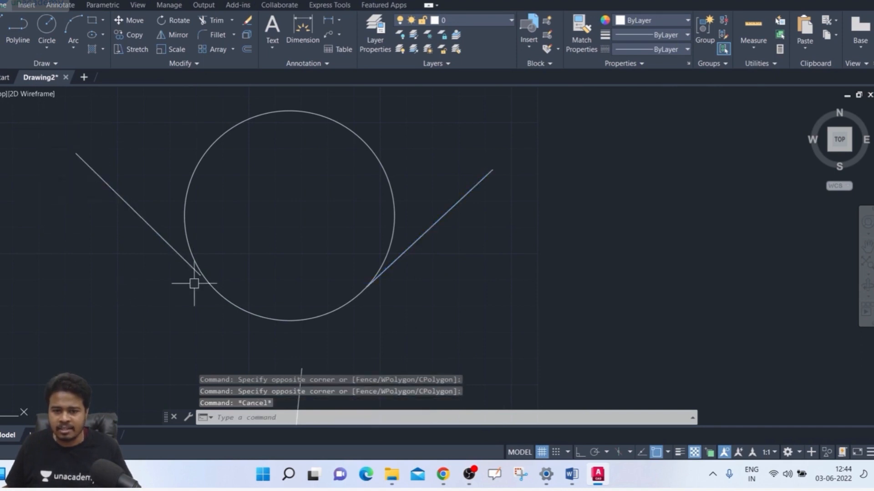
Step: Inspect the tangency between the radius-40 circle and the inner end of the upper-left line up close
scroll(205, 277, "down", 3)
scroll(205, 277, "up", 5)
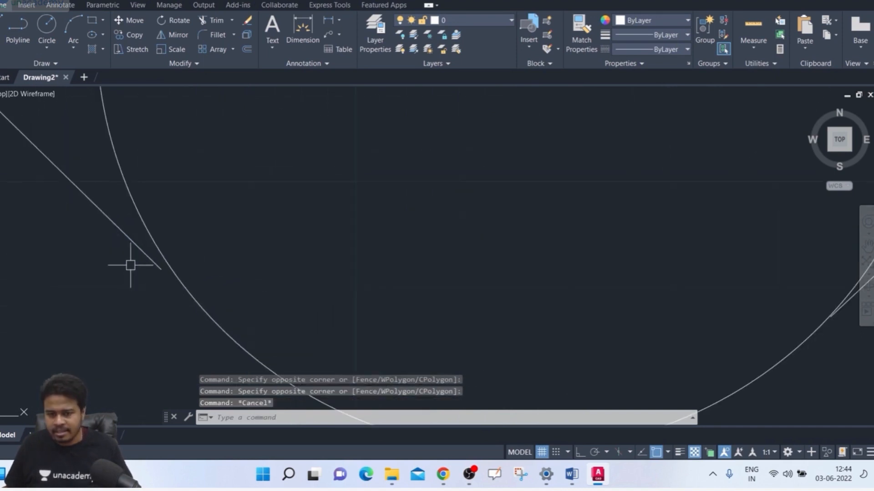
left_click(129, 240)
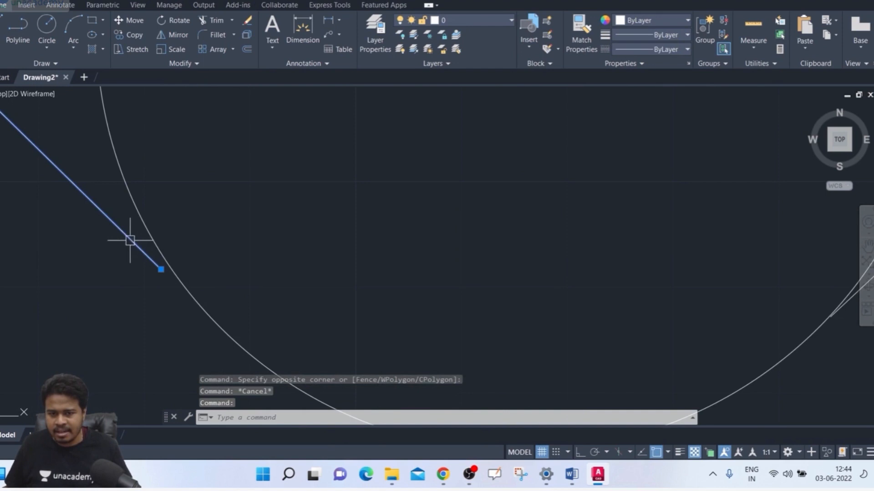
left_click(141, 219)
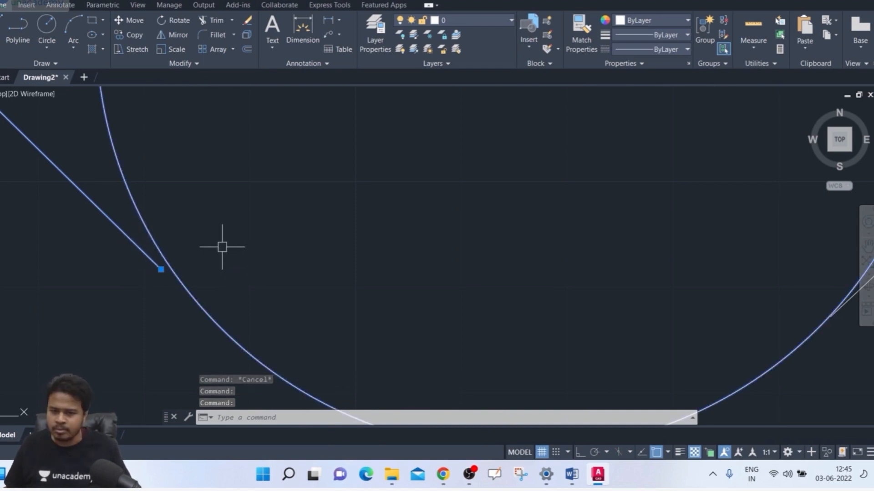
scroll(221, 246, "down", 3)
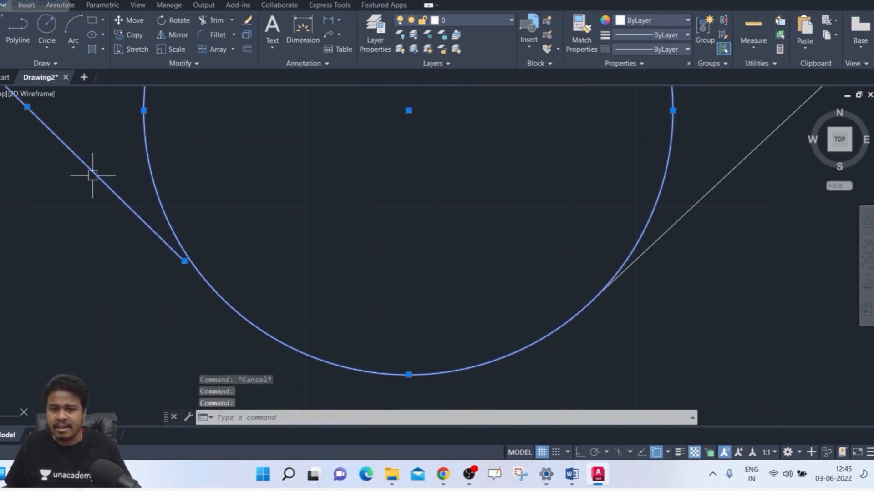
key("Escape")
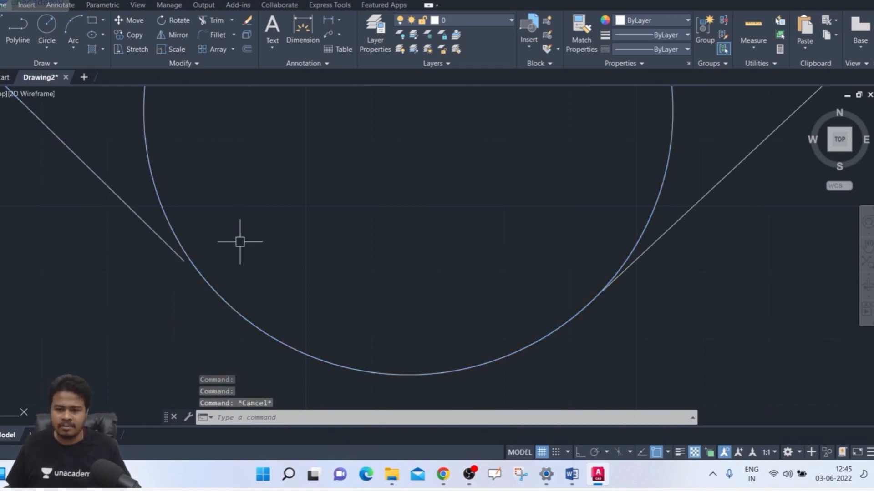
scroll(241, 241, "down", 4)
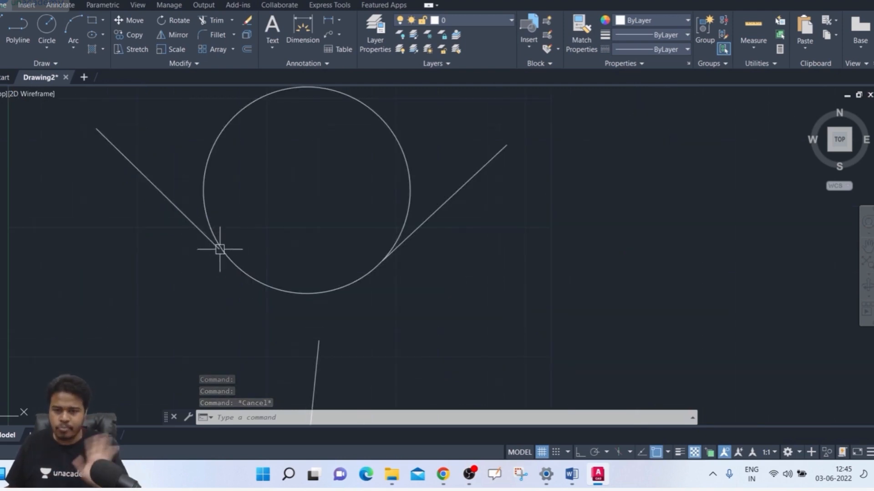
Step: Draw a second tangent-tangent-radius circle of radius 60 touching the same two upper lines
middle_click_drag(265, 240, 261, 257)
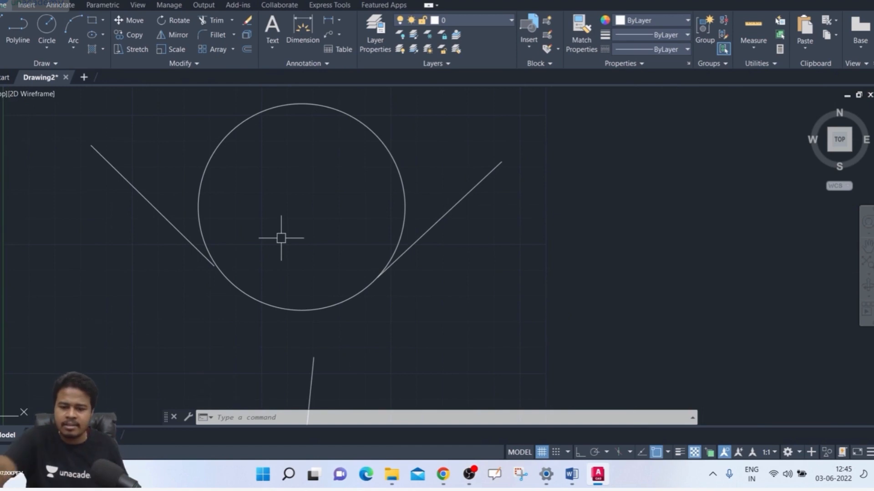
type("c")
key("Return")
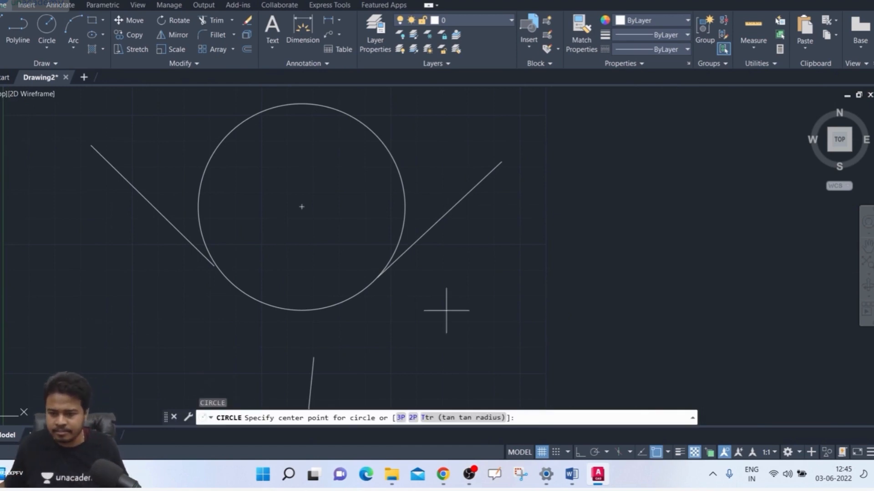
left_click(492, 418)
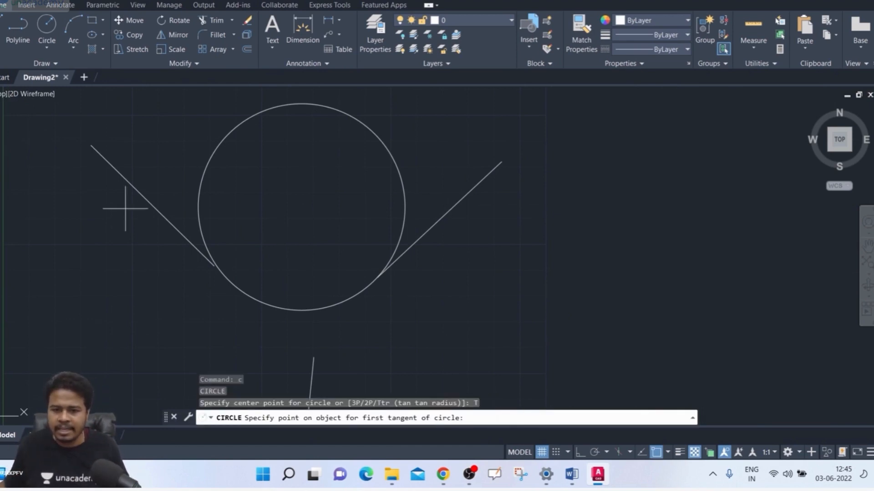
left_click(130, 180)
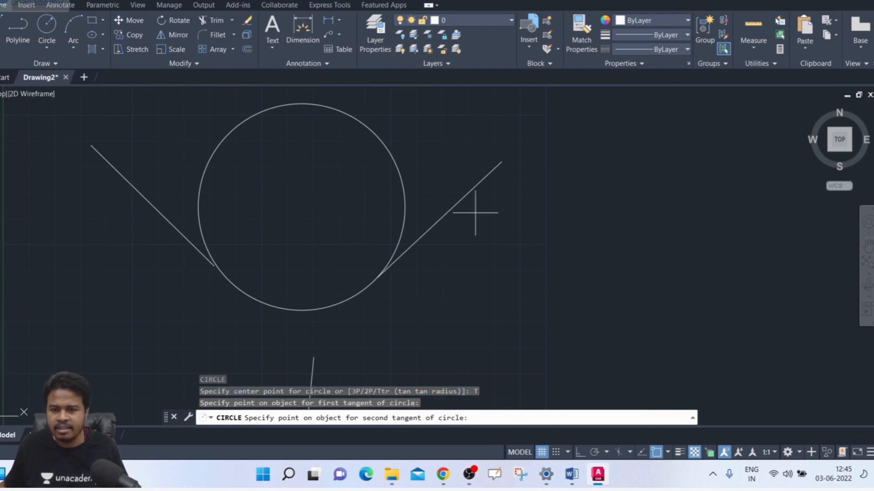
left_click(463, 202)
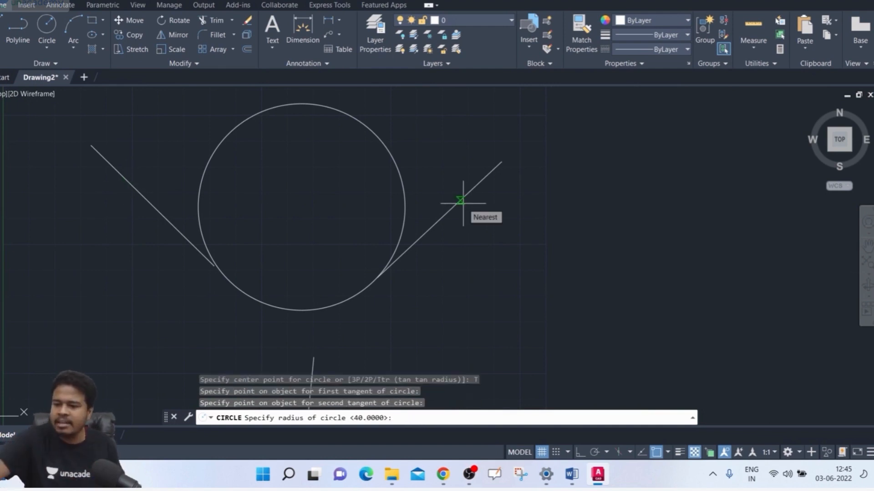
type("60")
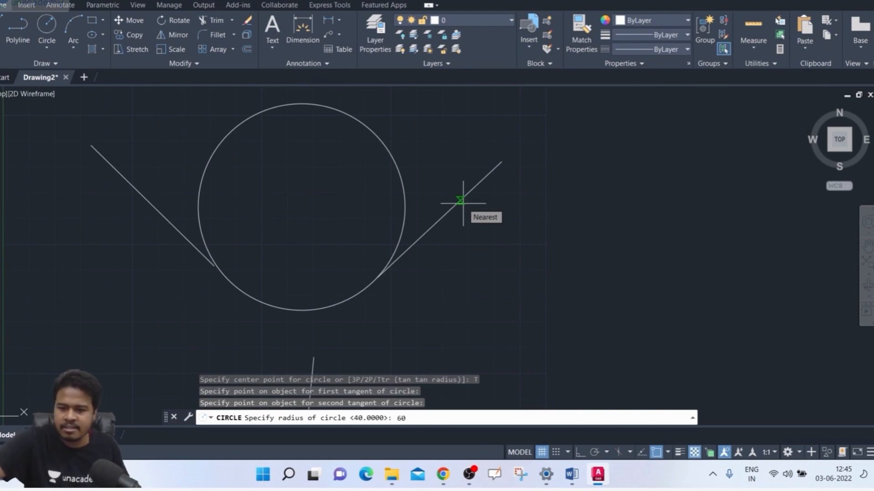
key("Return")
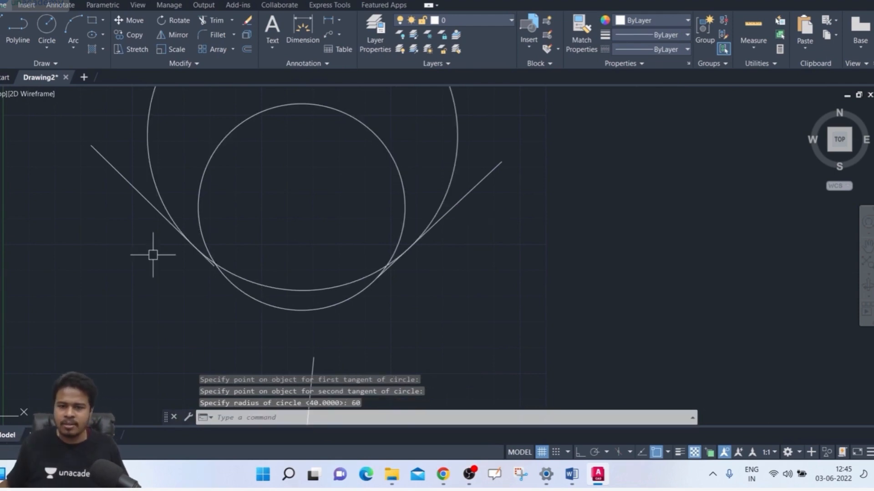
Step: Examine how the radius-60 circle touches the two upper lines, highlighting both lines
scroll(195, 208, "down", 3)
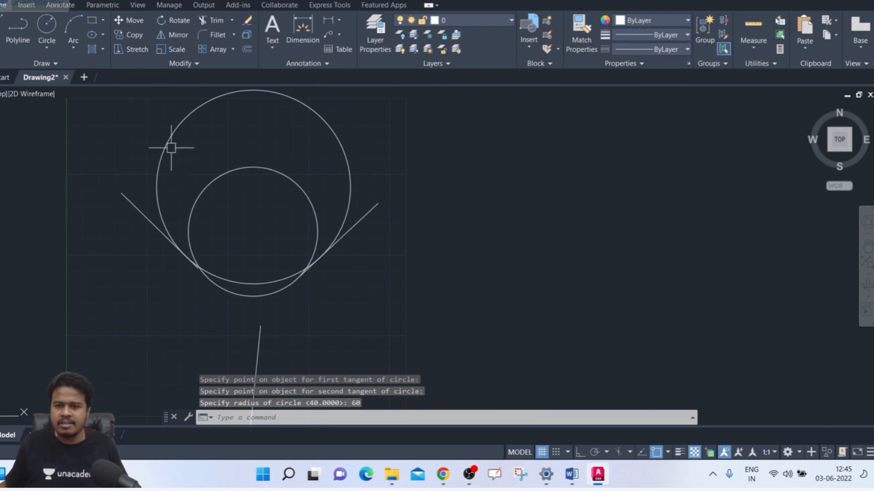
scroll(171, 244, "down", 3)
scroll(175, 242, "up", 7)
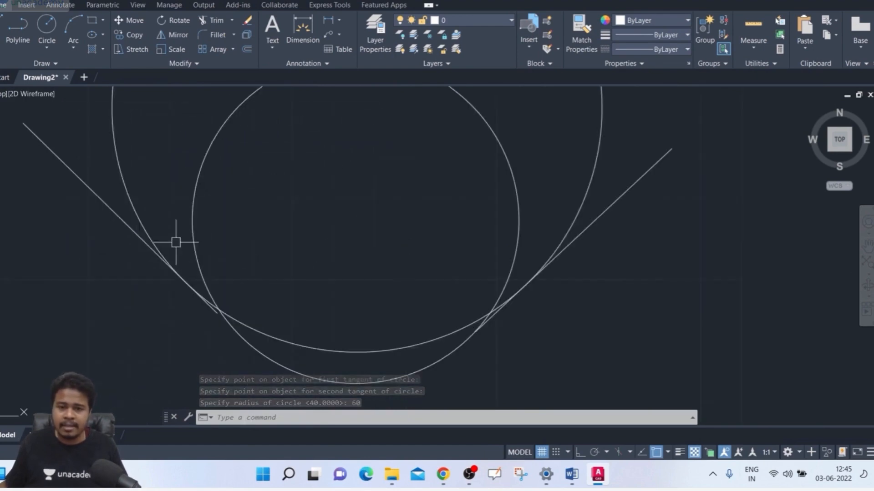
left_click(114, 196)
left_click(80, 226)
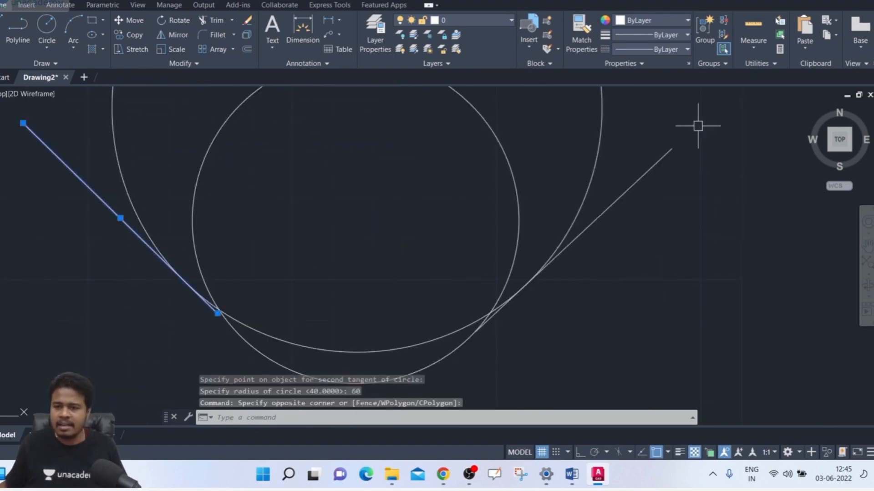
left_click(698, 126)
left_click(658, 190)
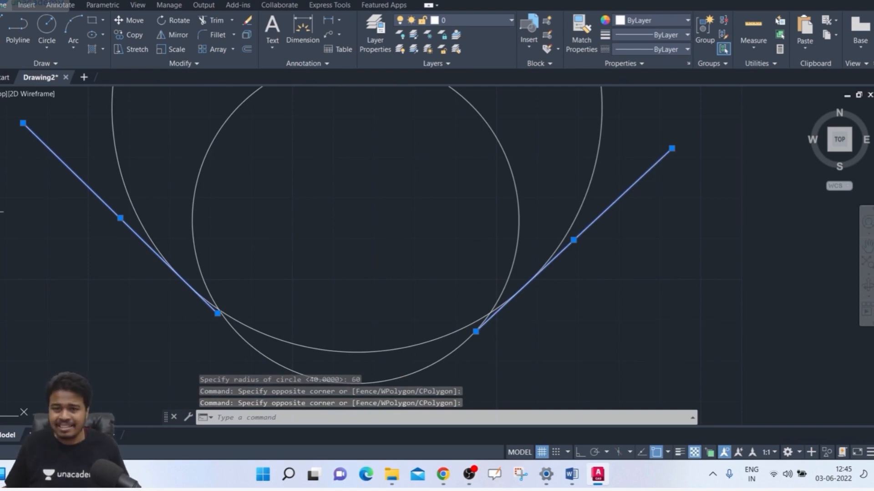
key("Escape")
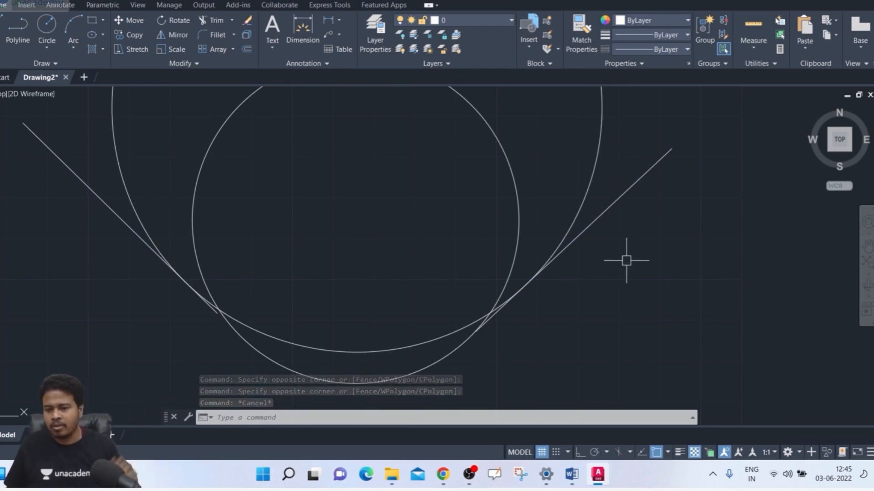
Step: Draw a tangent-tangent-radius circle of radius 80 touching the upper-left slanted line and the near-vertical line below the circles
scroll(626, 260, "down", 2)
mouse_move(624, 249)
middle_mouse_down()
mouse_move(547, 254)
mouse_move(487, 175)
middle_mouse_up()
scroll(546, 255, "down", 2)
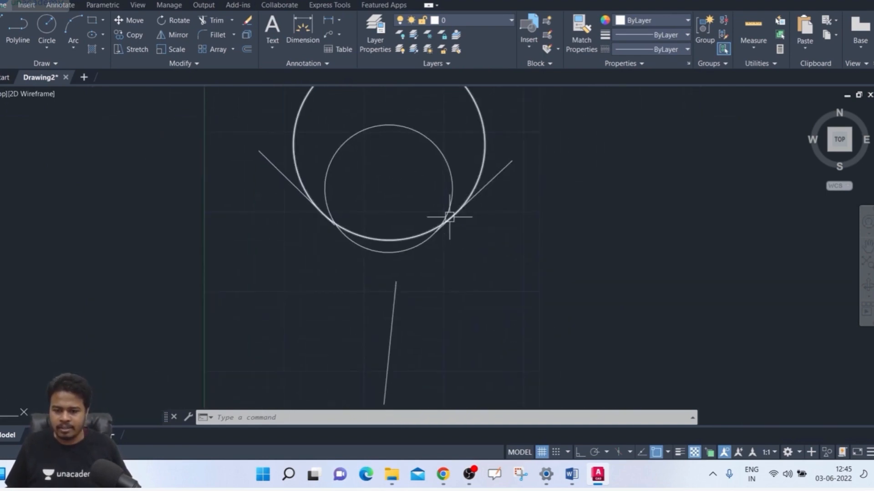
key("Return")
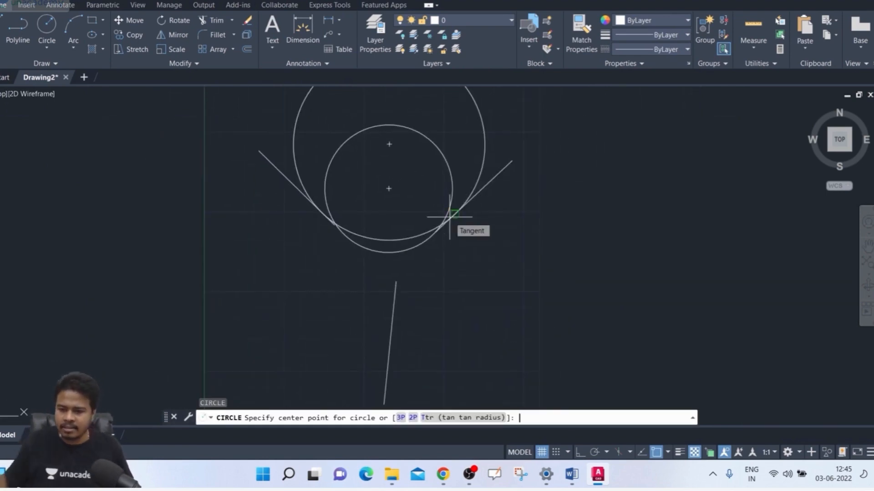
type("t")
key("Return")
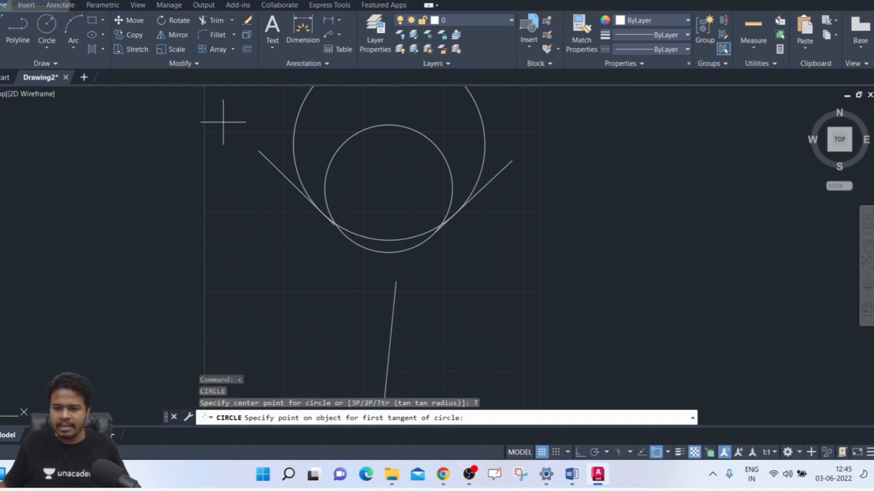
left_click(283, 171)
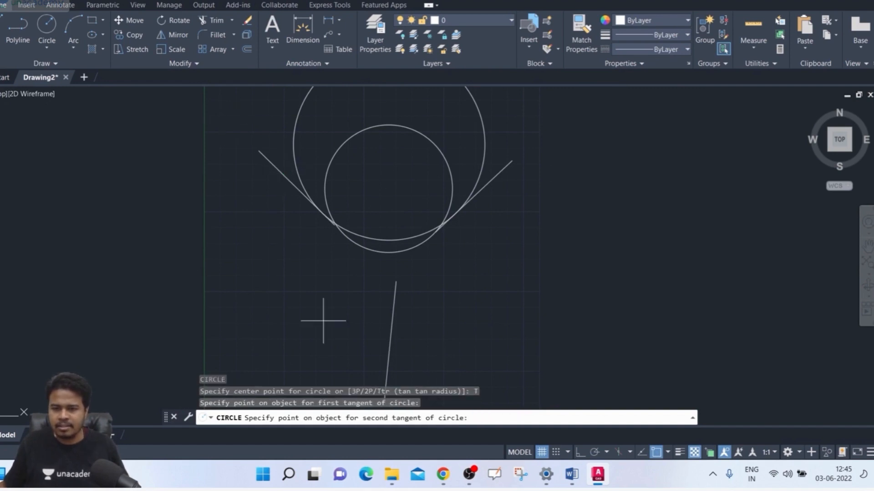
left_click(388, 362)
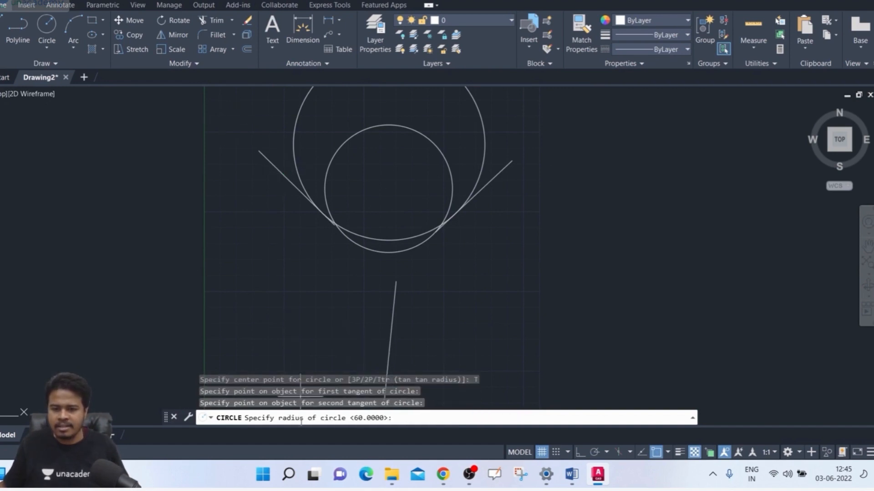
key("Return")
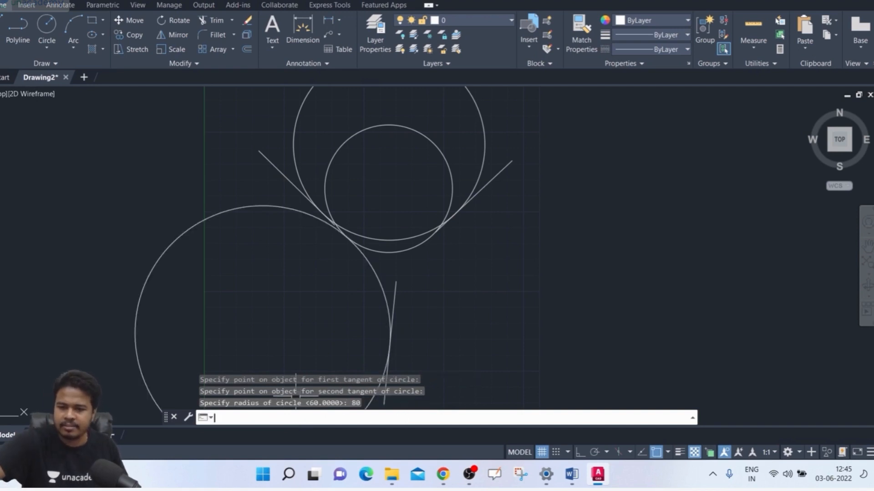
Step: Erase all the circles and helper lines from the drawing
scroll(325, 189, "up", 2)
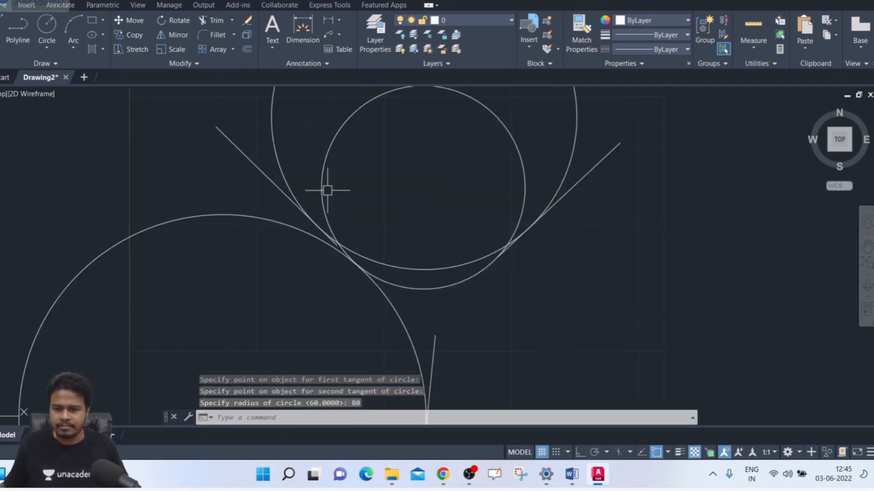
scroll(327, 190, "down", 2)
scroll(328, 190, "down", 2)
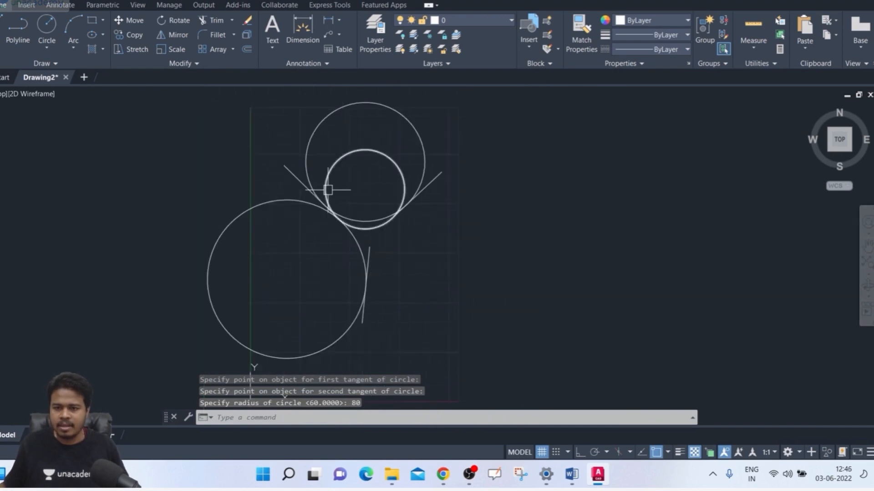
middle_click_drag(319, 194, 184, 195)
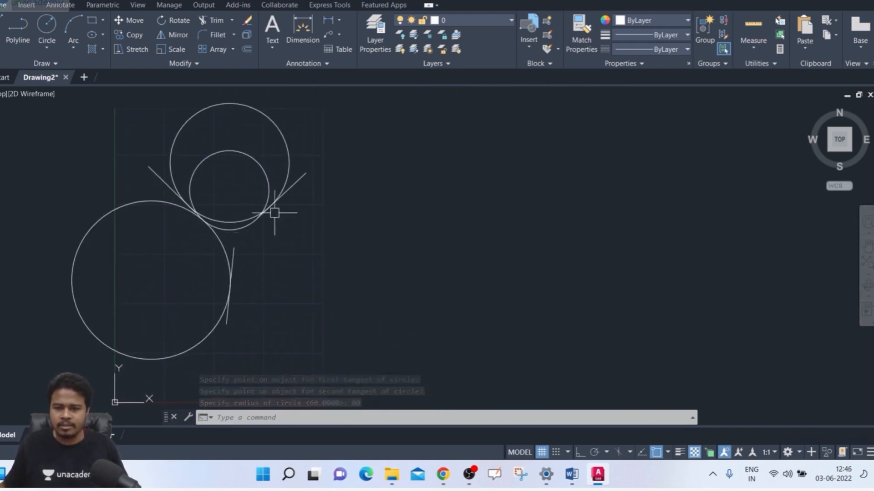
left_click(410, 138)
left_click(99, 301)
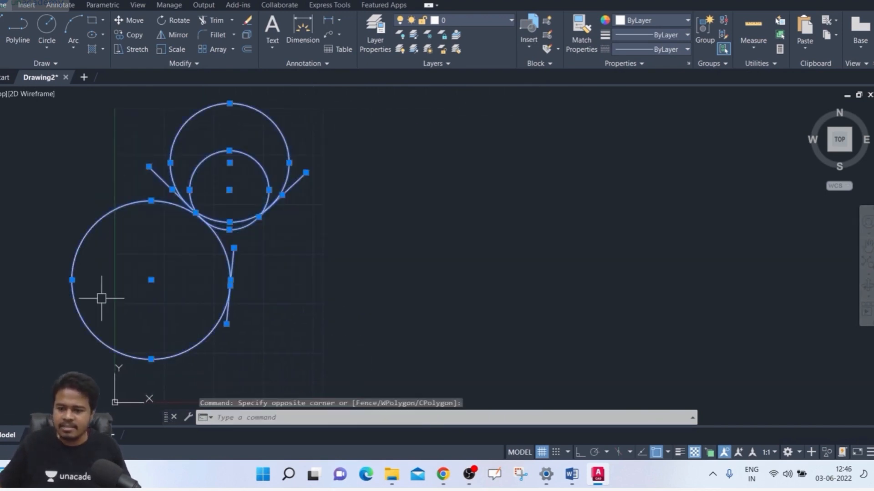
key("Delete")
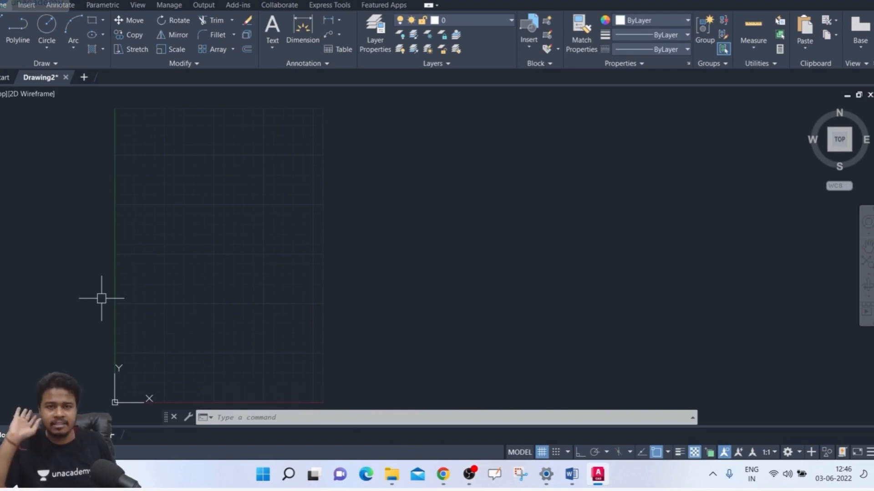
Step: Draw two separate center-radius circles side by side, the left one about 40 in radius and the right one about 61
type("c")
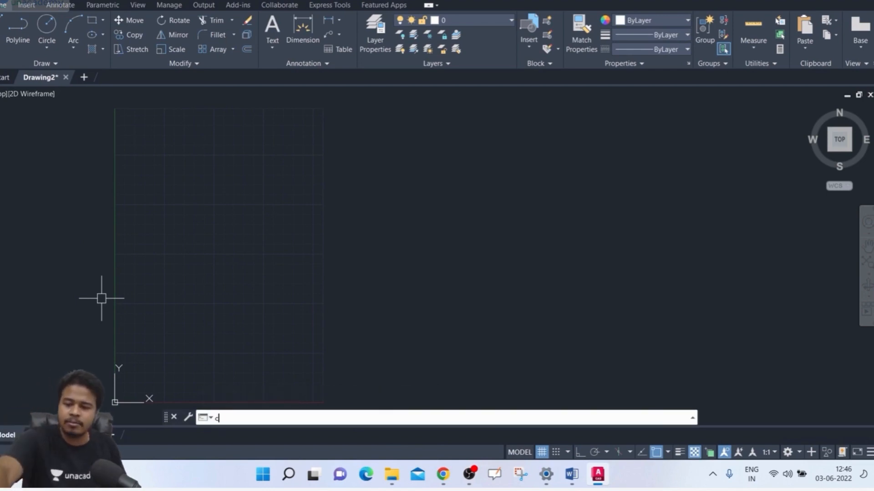
key("Return")
left_click(164, 217)
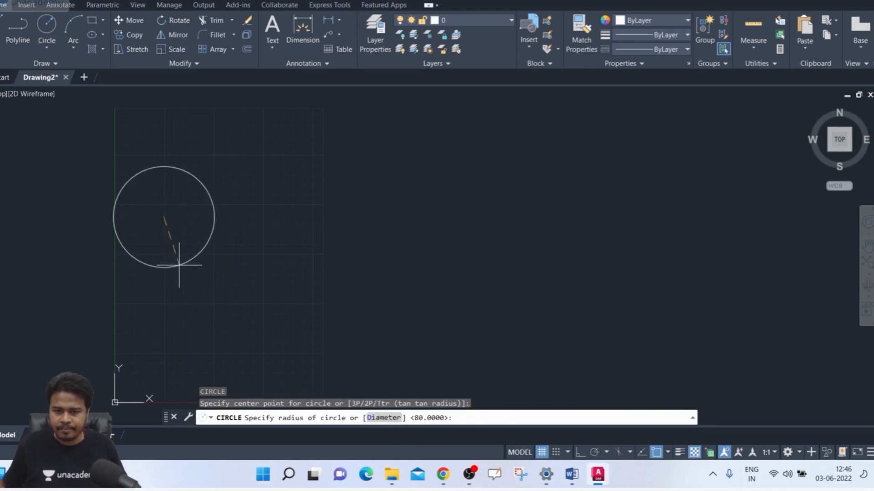
left_click(188, 248)
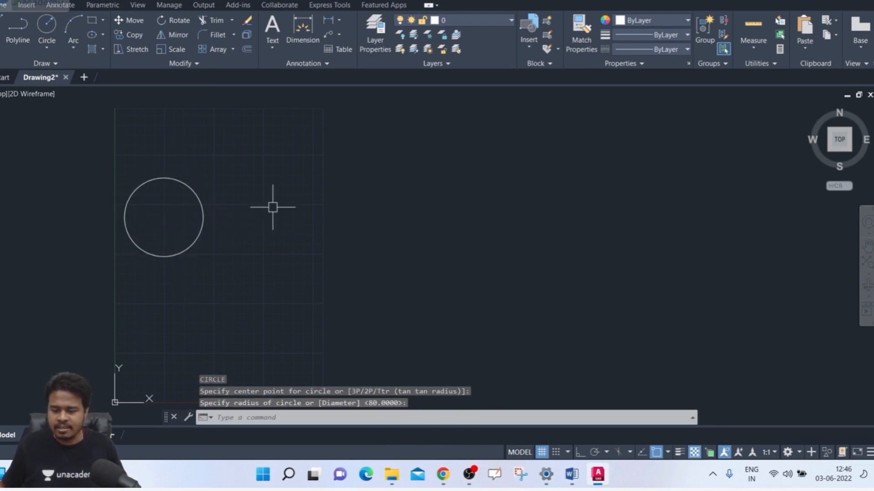
key("Return")
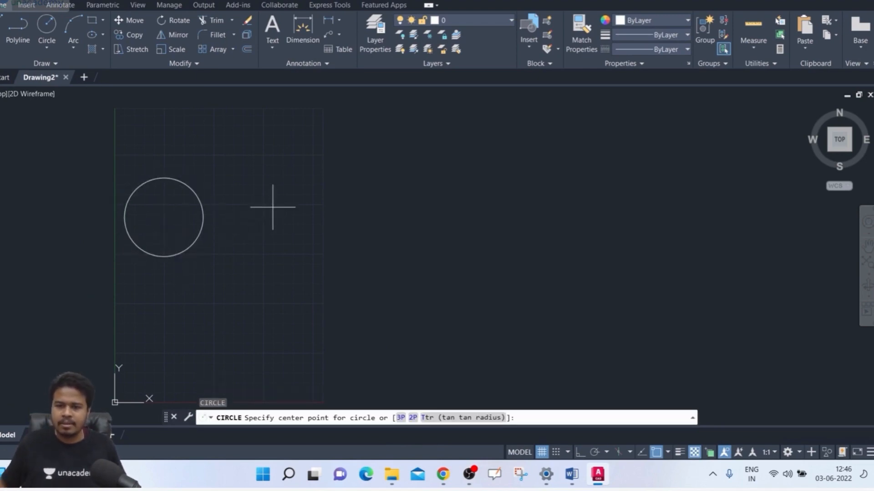
left_click(325, 200)
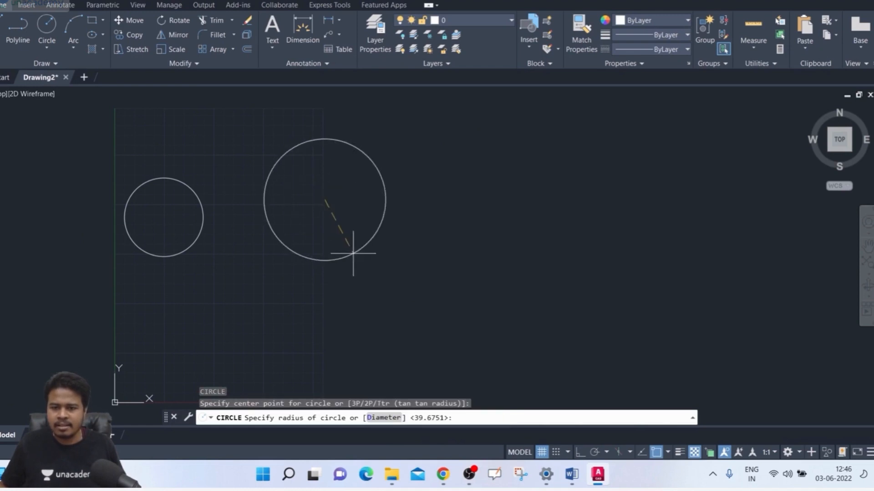
left_click(353, 253)
key("Escape")
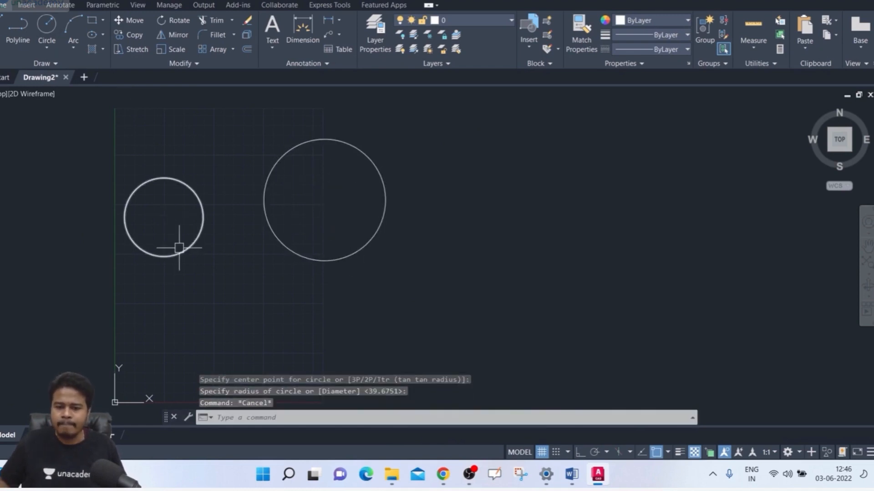
Step: Draw a tangent-tangent-radius circle of radius 60 below the two circles, touching their lower facing sides
key("Return")
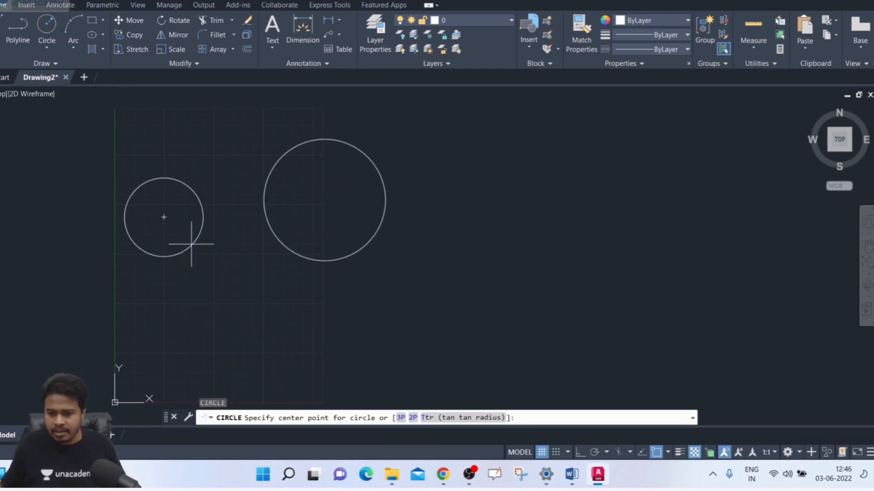
left_click(452, 418)
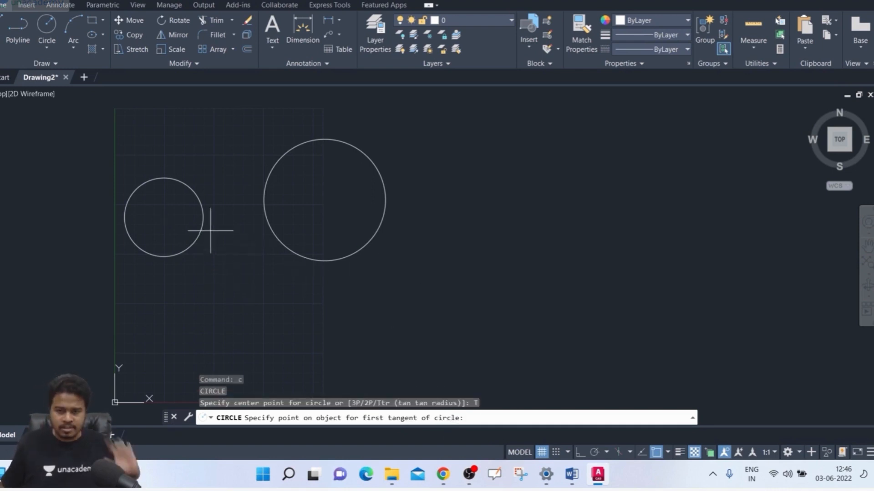
left_click(186, 250)
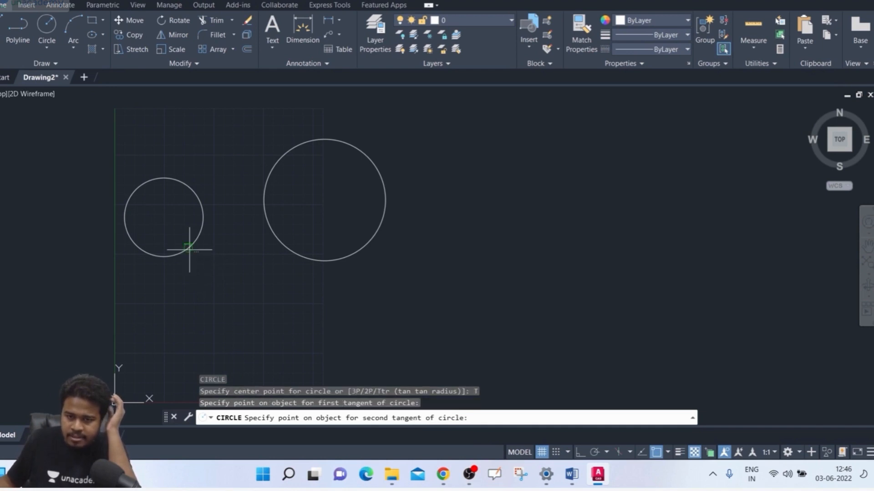
left_click(288, 249)
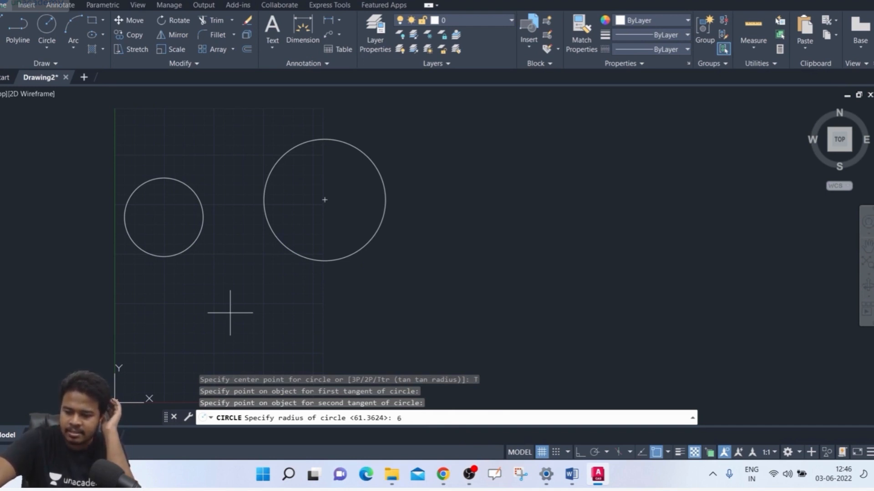
key("Return")
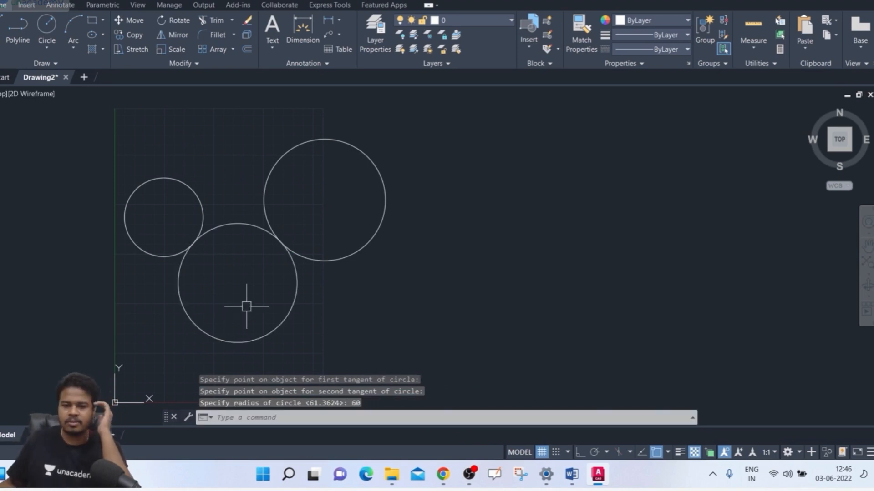
left_click(234, 223)
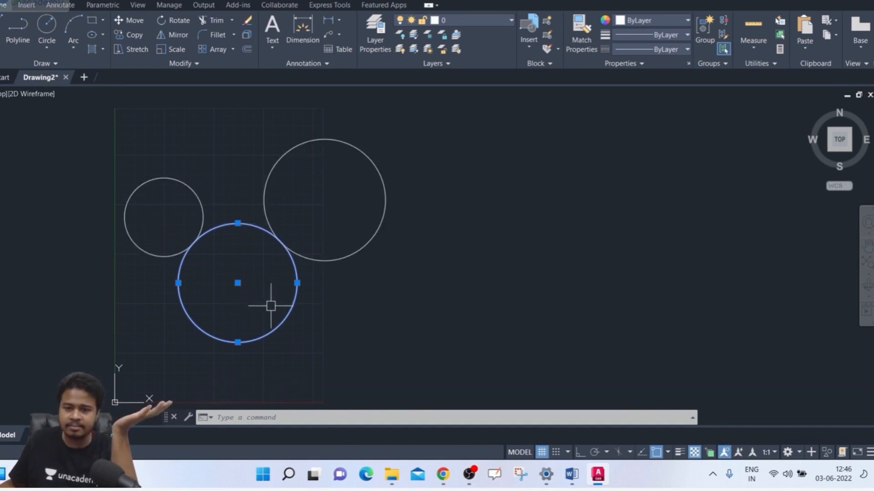
key("Escape")
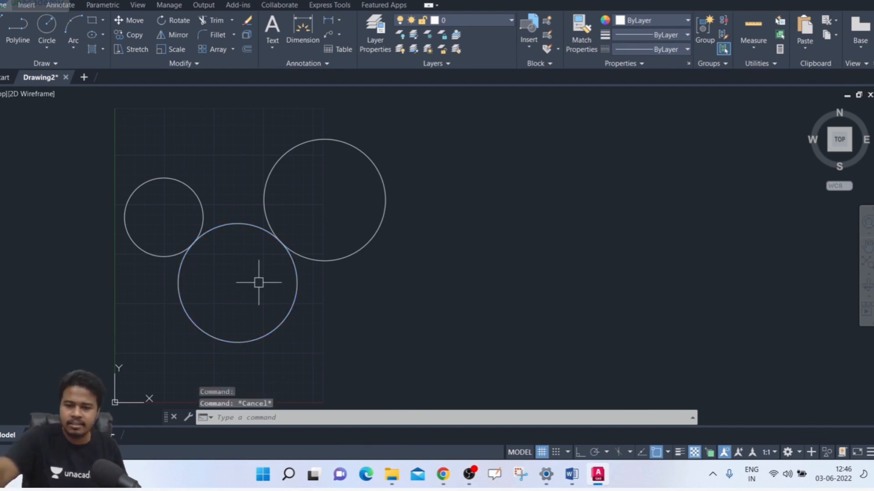
Step: Draw another tangent-tangent-radius circle of radius 60 above the two original circles, touching their upper facing sides
type("c")
key("Return")
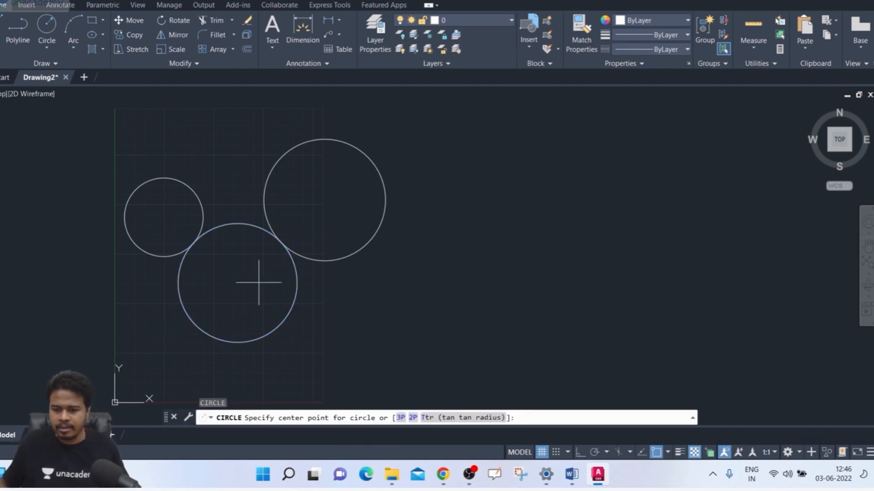
type("T")
key("Return")
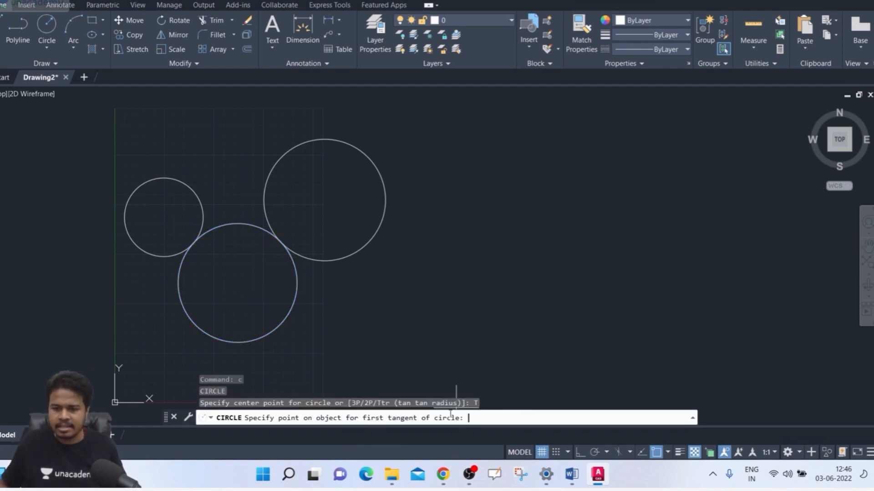
left_click(185, 185)
left_click(276, 150)
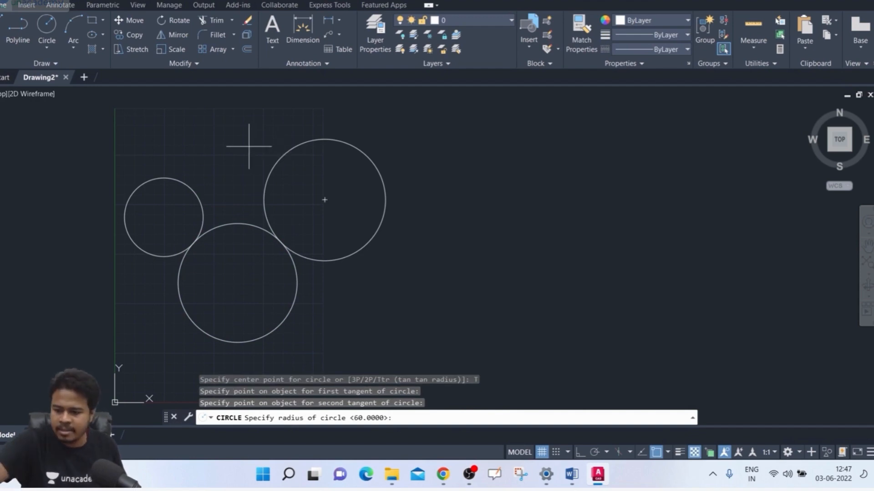
key("Return")
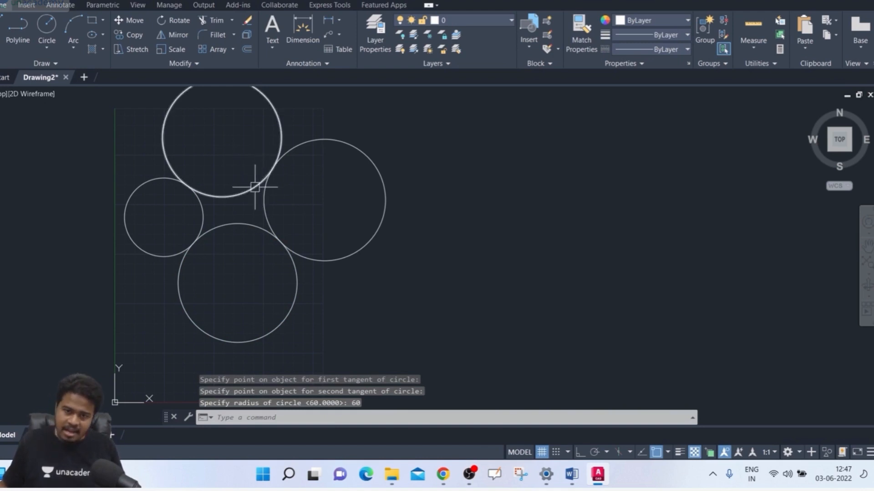
middle_click_drag(255, 187, 254, 210)
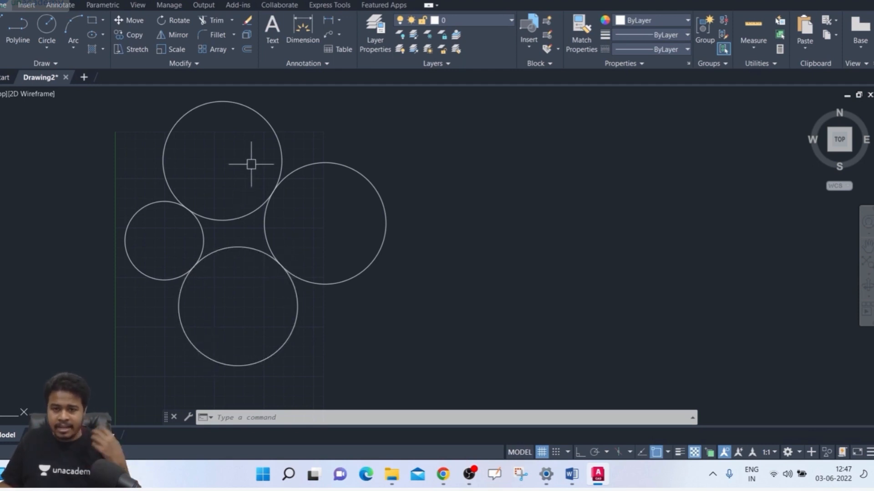
left_click(293, 117)
left_click(267, 136)
key("Escape")
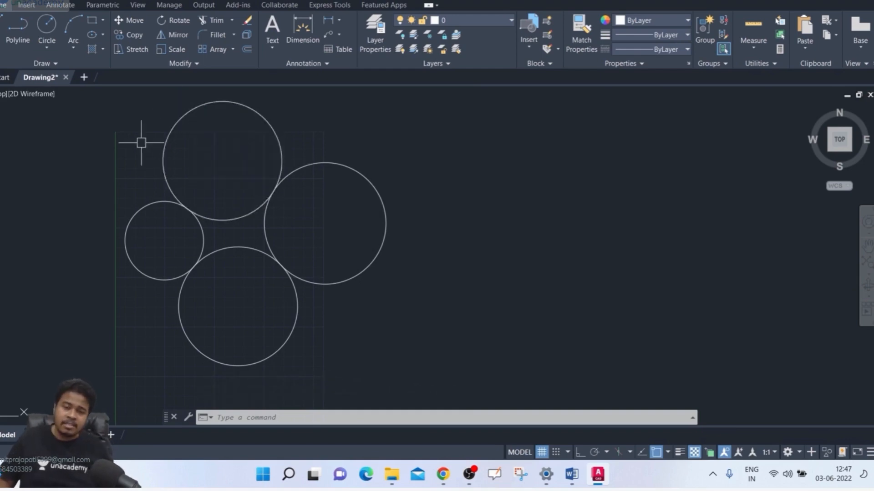
Step: Draw a tangent-tangent-radius circle of radius 40 between the left and right circles, picking tangents on their inner facing sides
type("c")
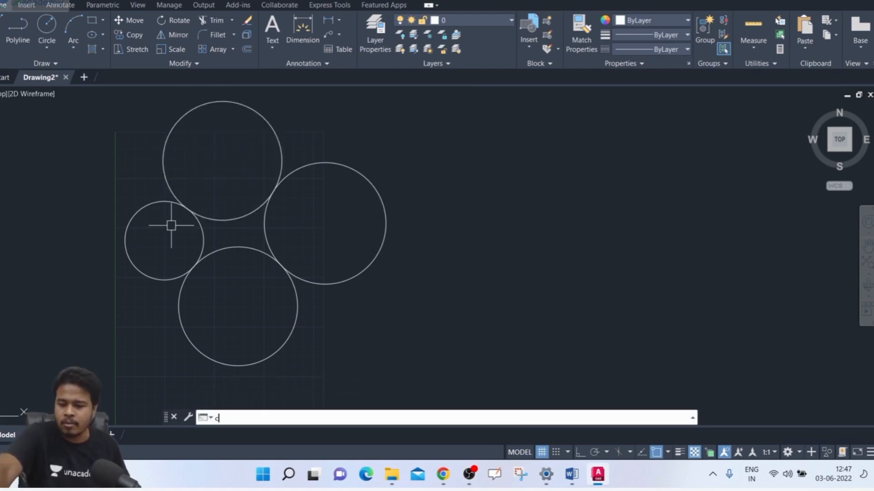
key("Return")
type("t")
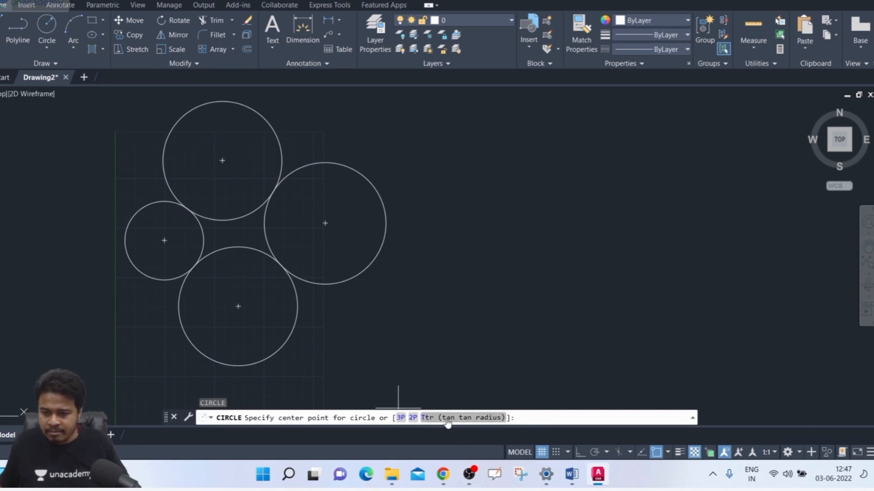
key("Return")
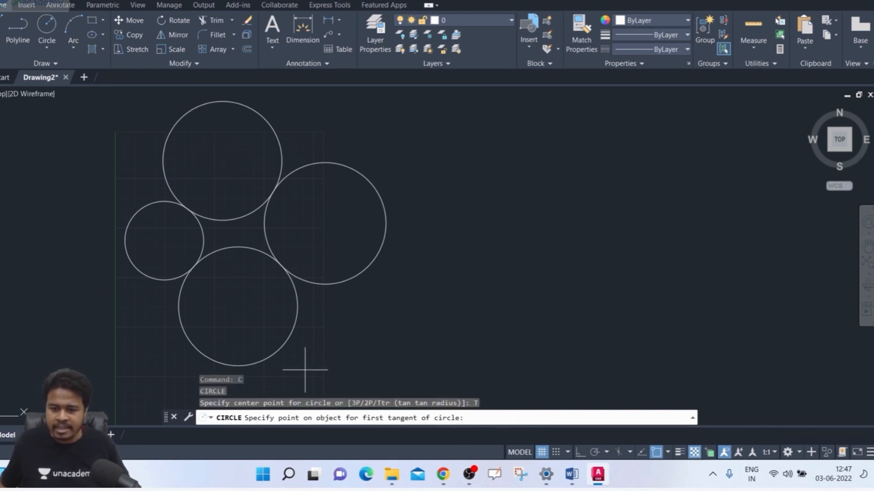
left_click(201, 251)
left_click(270, 248)
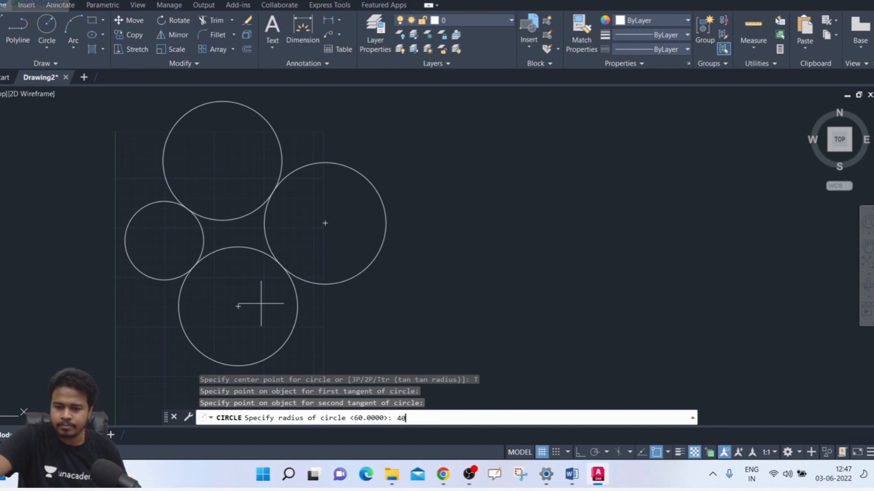
key("Return")
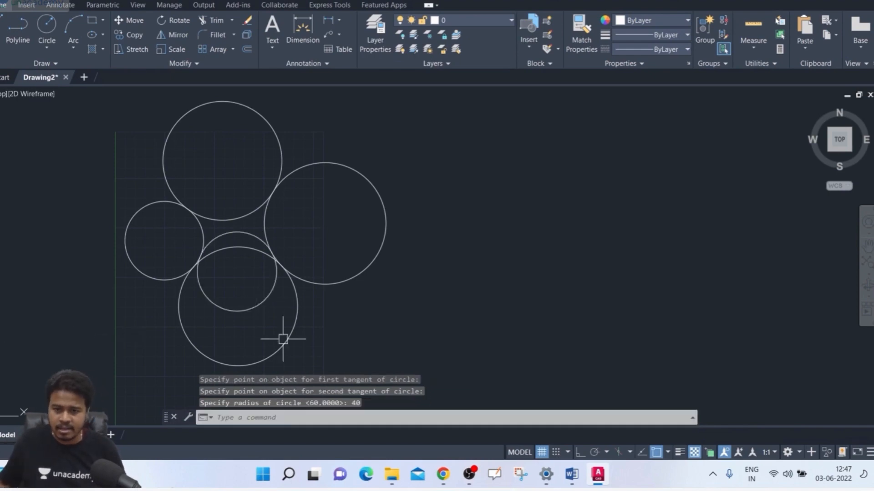
Step: Try to draw a tangent-tangent-radius circle in the gap between the left and right circles, picking tangents on their inner facing sides
scroll(274, 295, "up", 4)
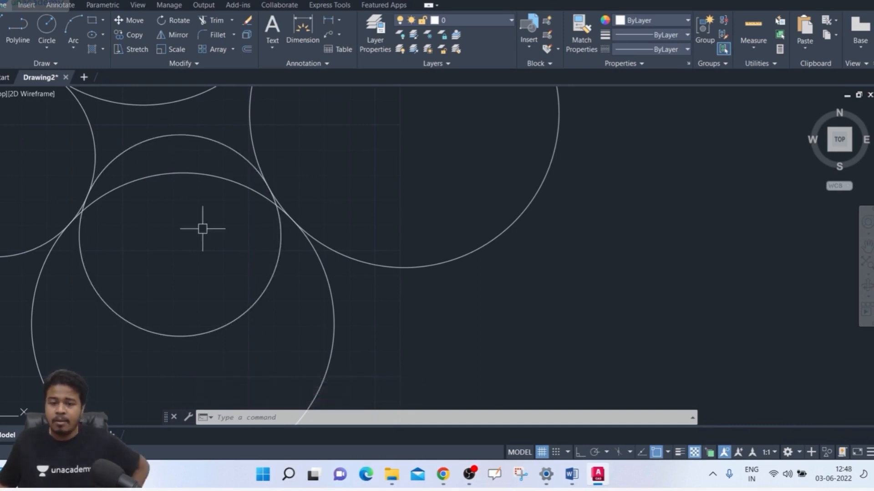
scroll(202, 229, "down", 2)
middle_click_drag(202, 230, 203, 270)
type("c")
key("Return")
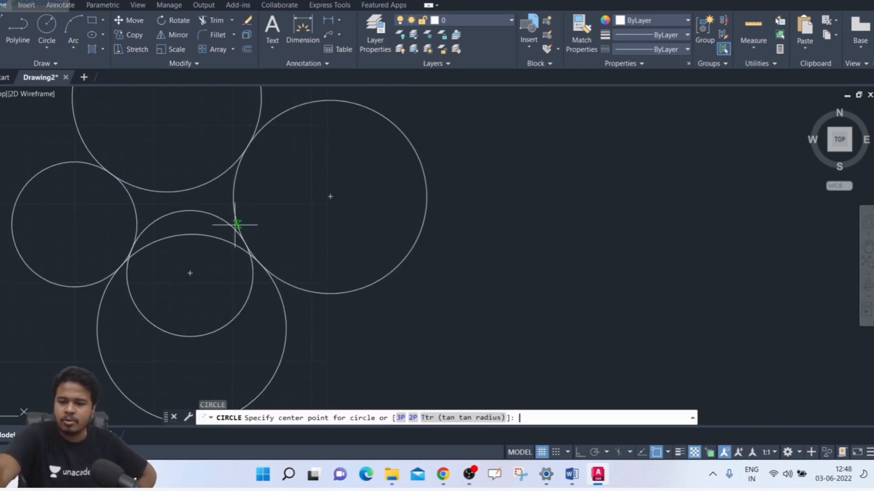
left_click(474, 417)
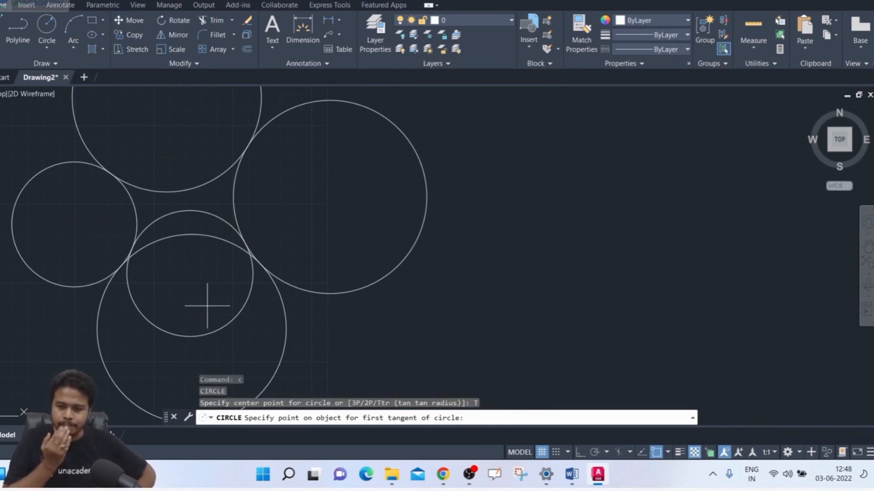
left_click(136, 223)
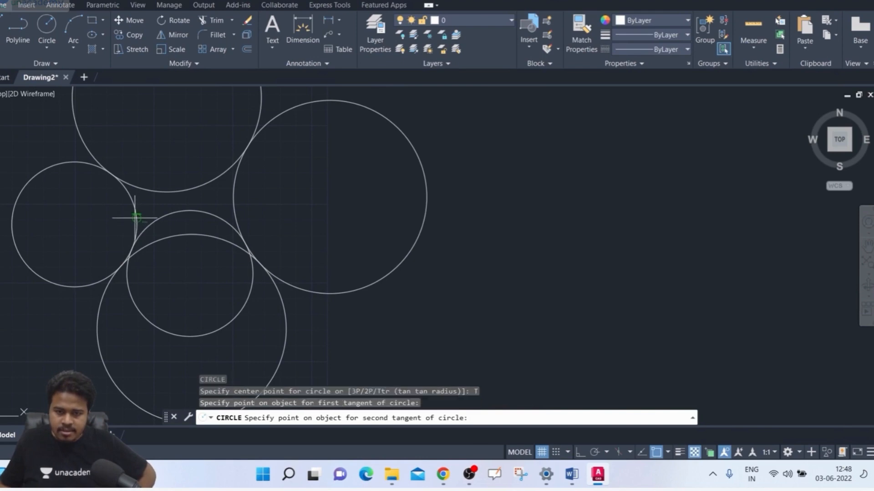
left_click(235, 207)
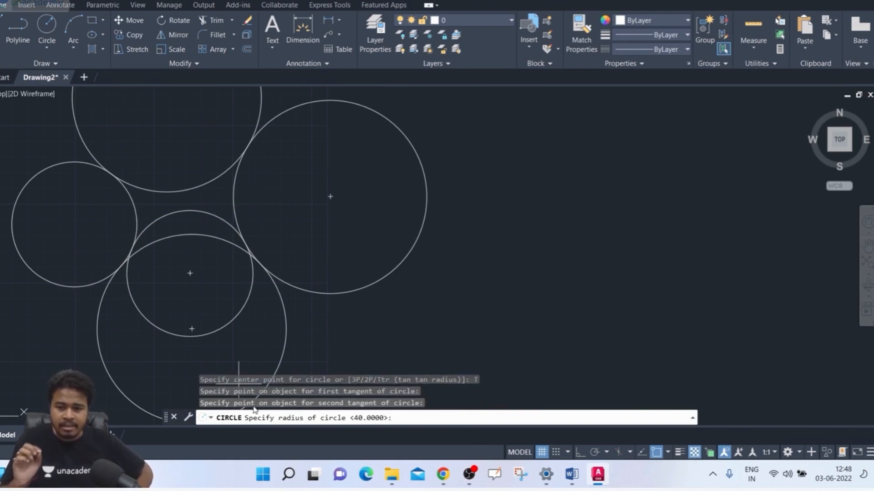
key("Return")
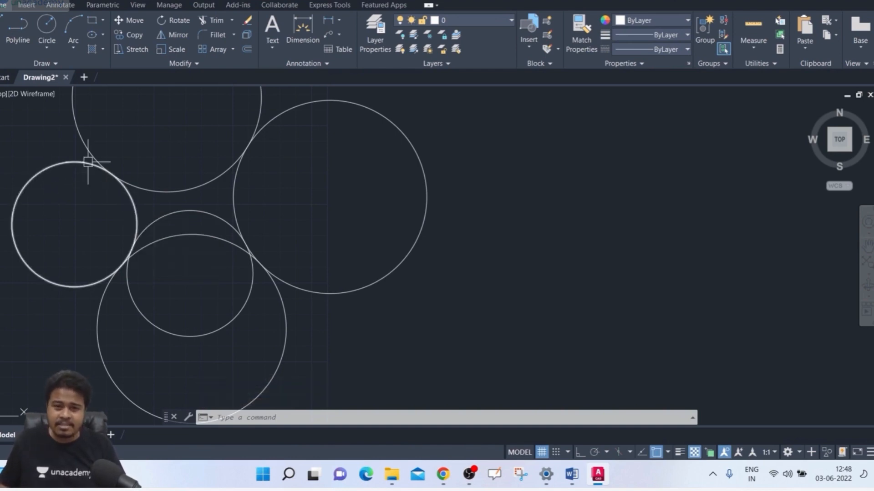
mouse_move(304, 107)
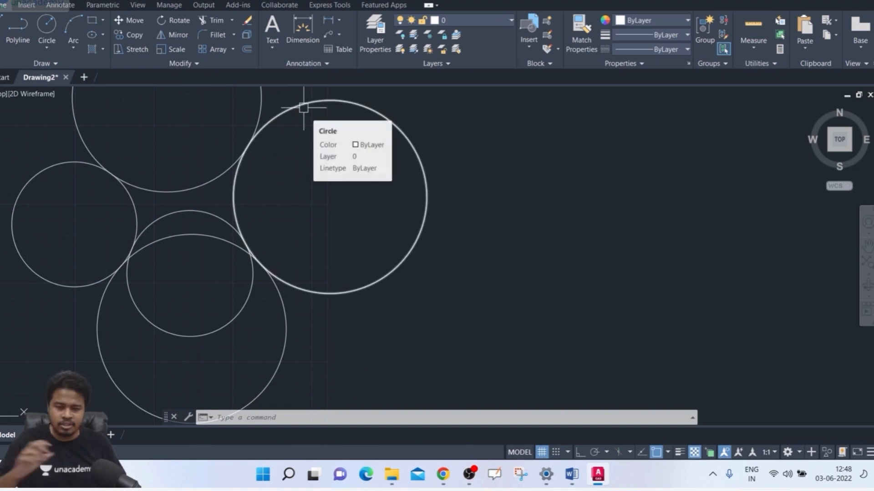
left_click(276, 117)
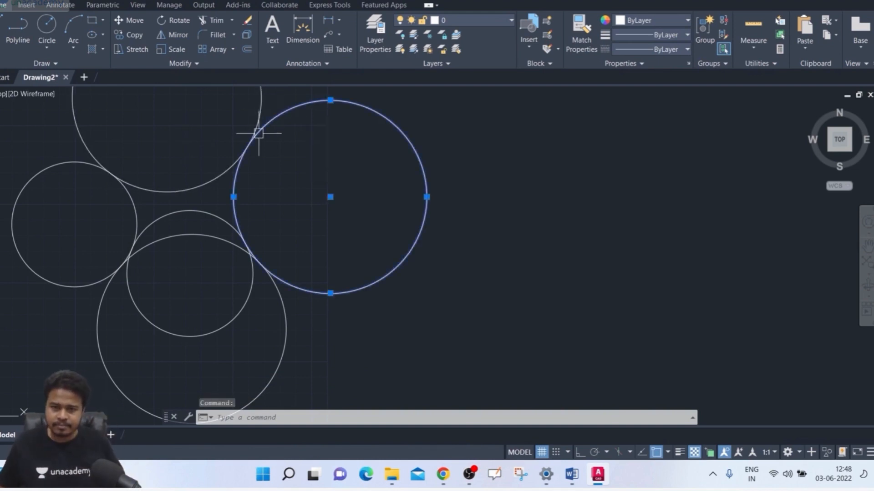
left_click(39, 166)
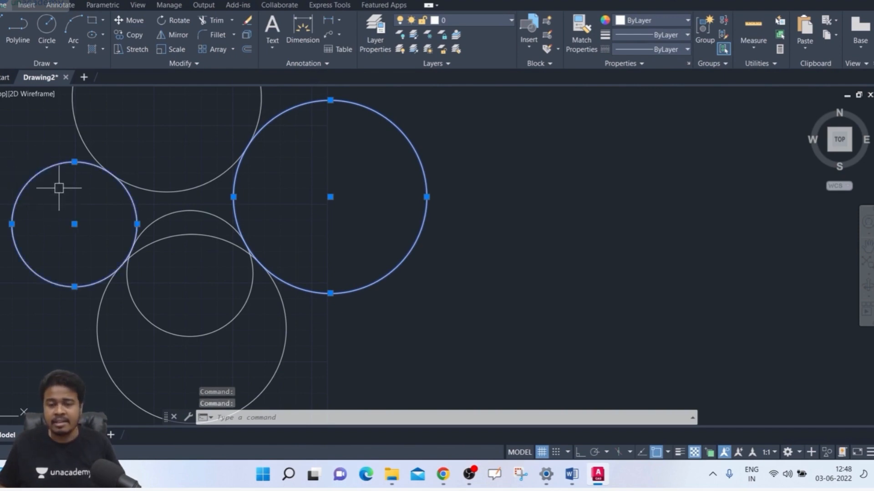
key("Escape")
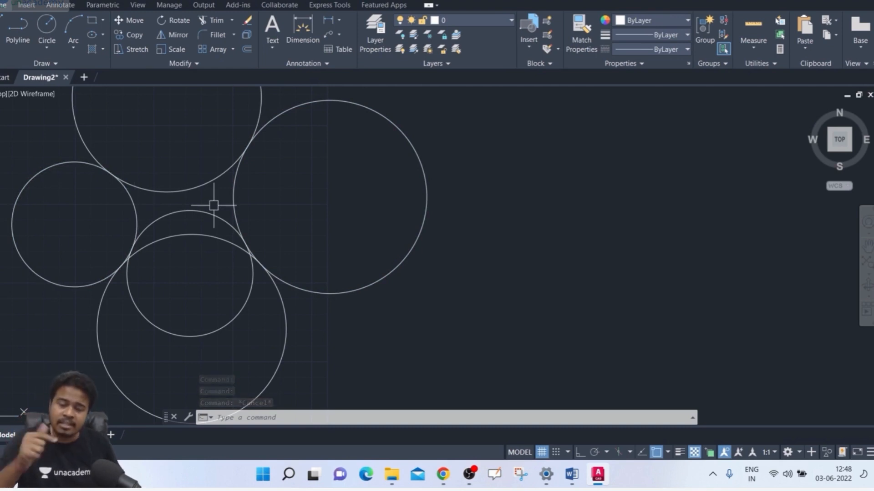
left_click(135, 209)
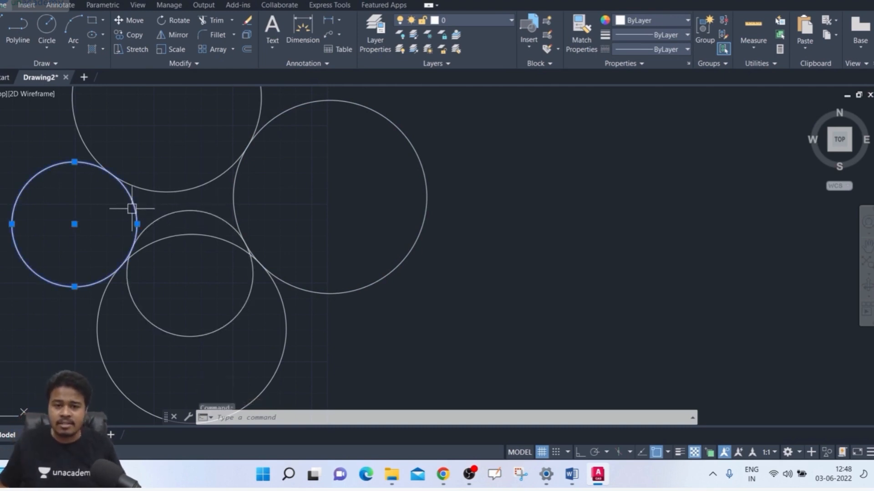
left_click(234, 196)
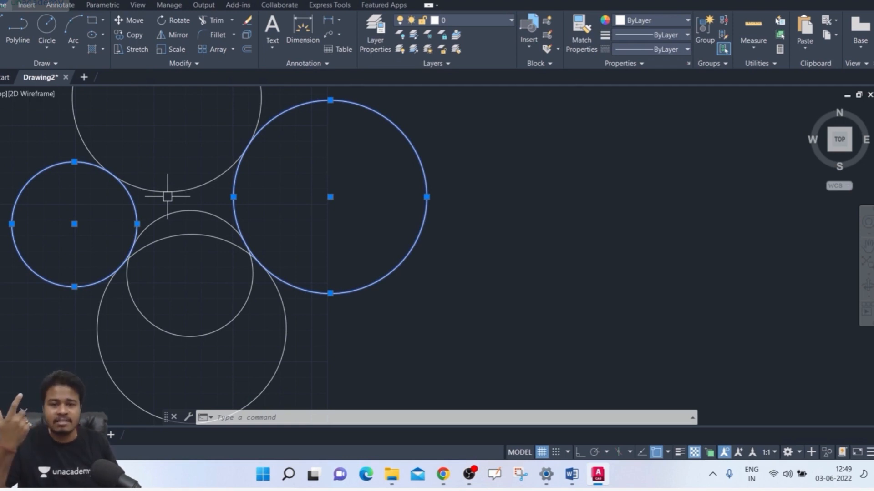
key("Escape")
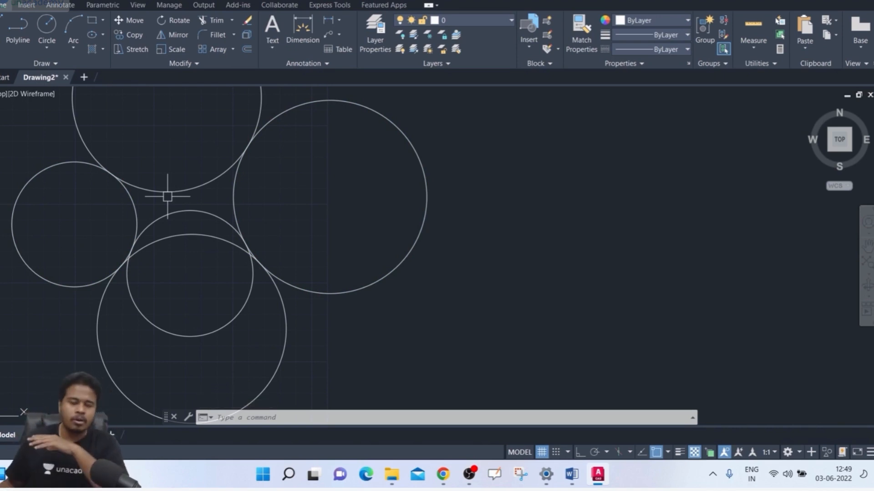
Step: Select all the circles in the drawing and erase them
scroll(265, 230, "down", 4)
left_click(379, 165)
left_click(131, 261)
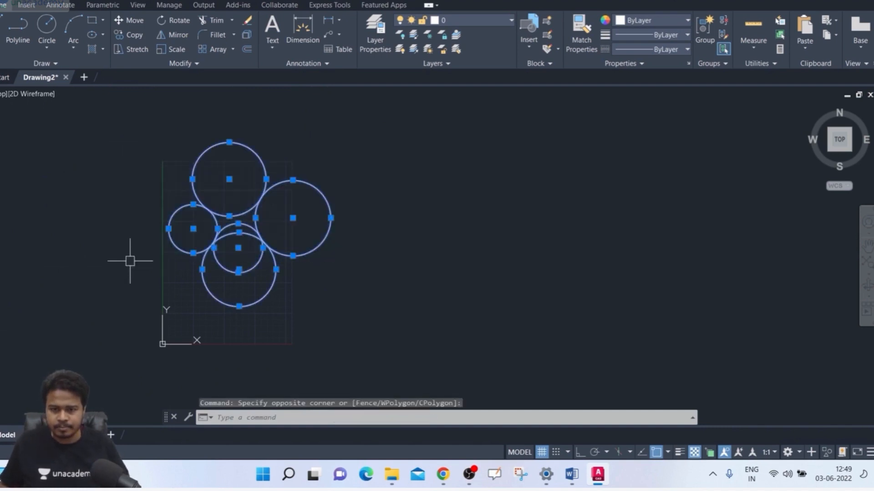
key("Delete")
Step: Draw a center-radius circle about 28 in radius near the left edge of the grid
type("c")
key("Return")
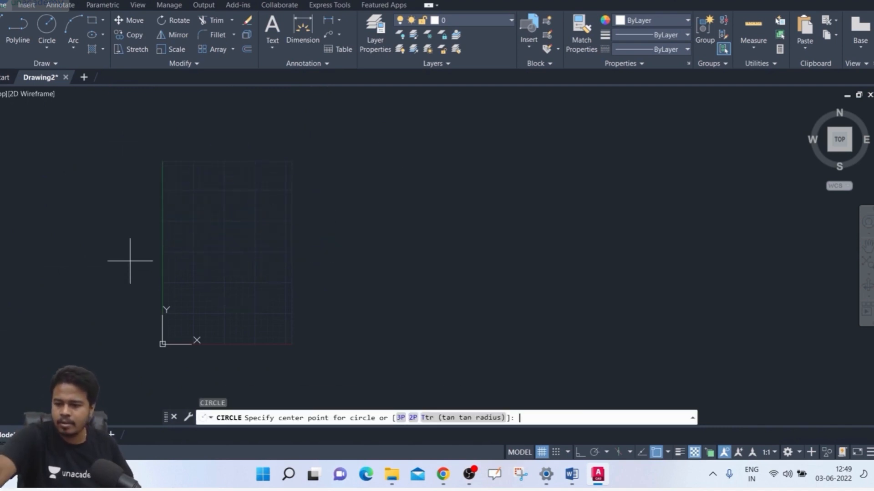
scroll(194, 234, "up", 4)
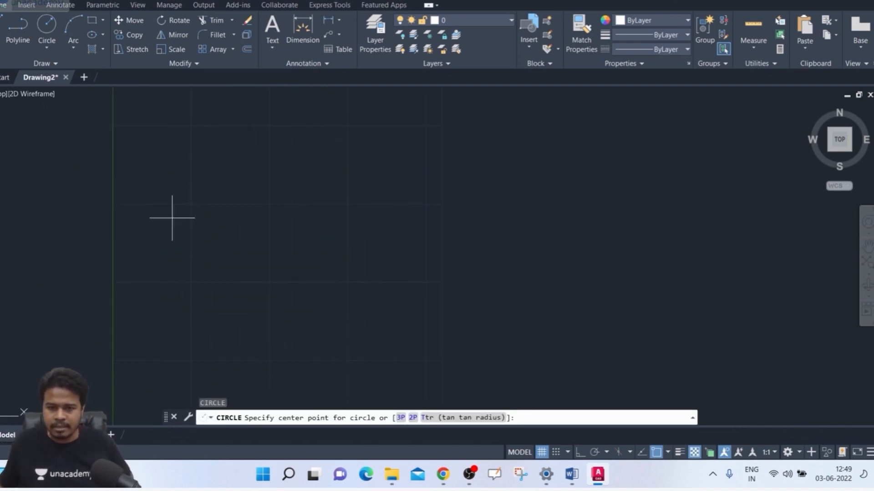
left_click(155, 204)
left_click(177, 241)
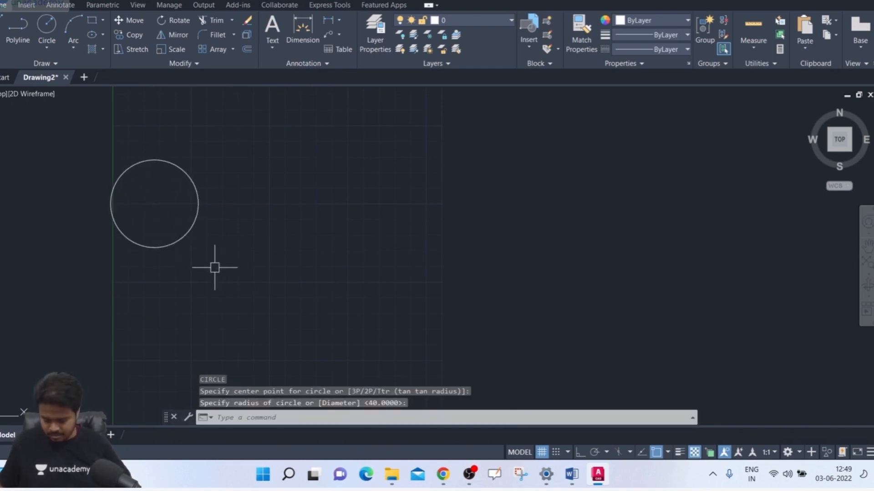
Step: Draw a single slanted line to the right of the circle, running from upper right down to lower left
type("l")
key("Return")
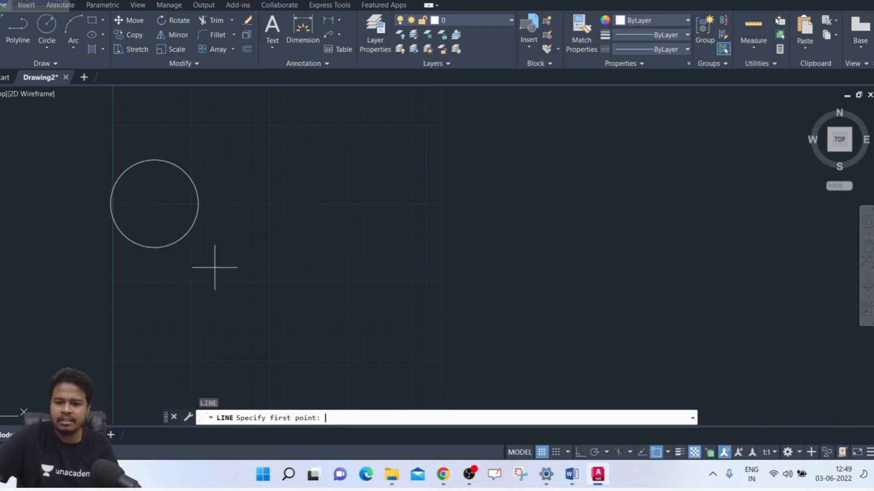
left_click(368, 182)
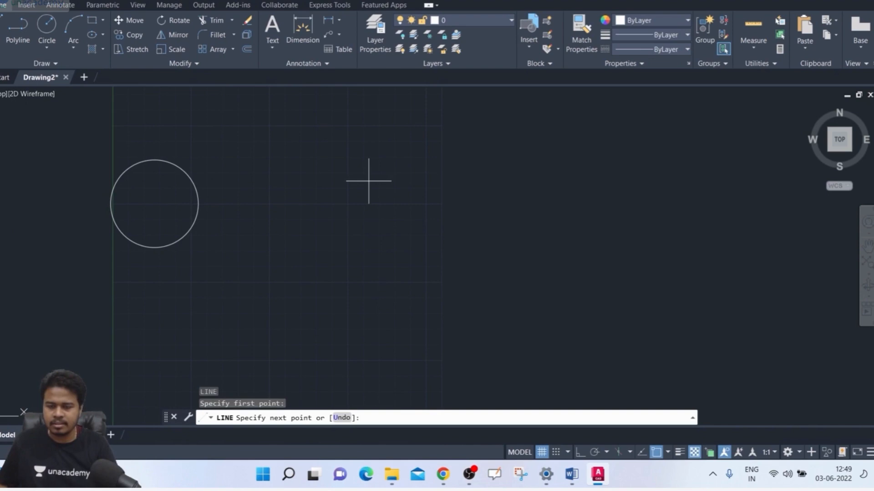
left_click(240, 324)
key("Return")
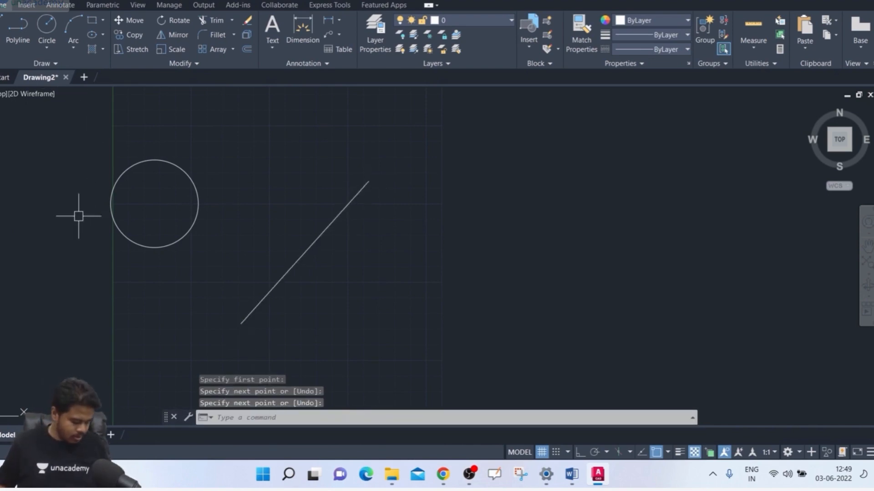
Step: Try to draw a tangent-tangent-radius circle of radius 30 touching the circle's lower right side and the slanted line
type("z")
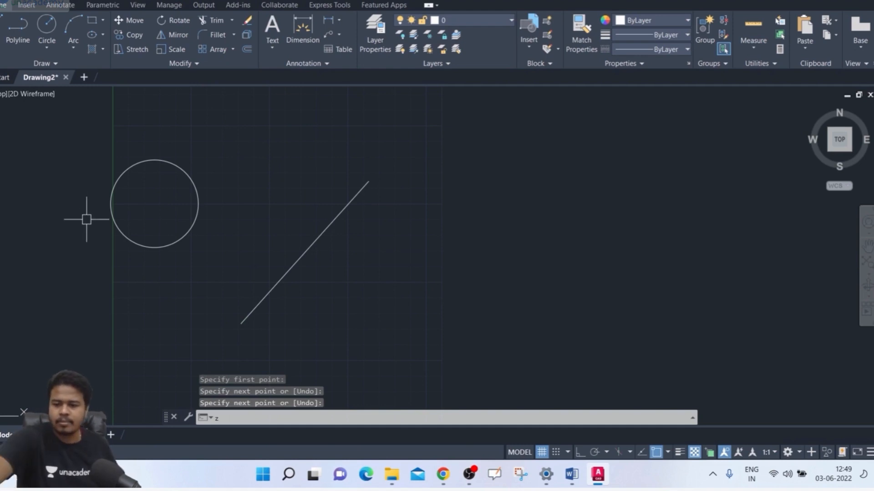
type("c")
key("Return")
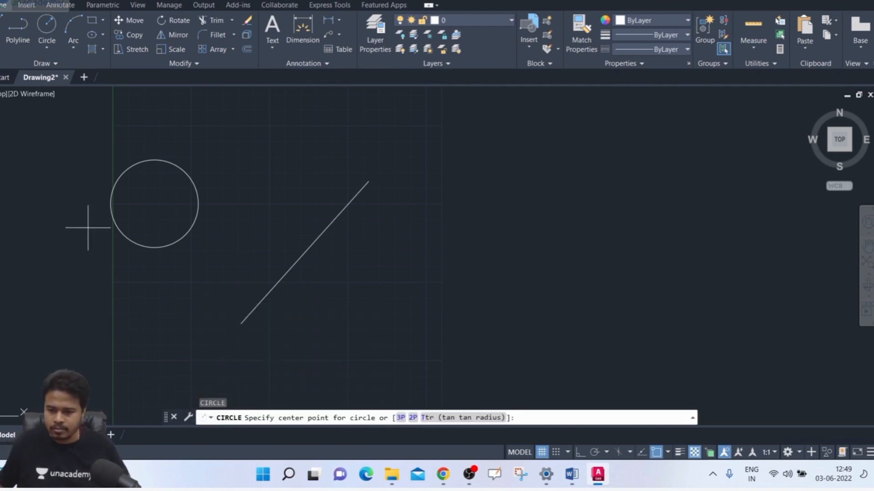
type("T")
key("Return")
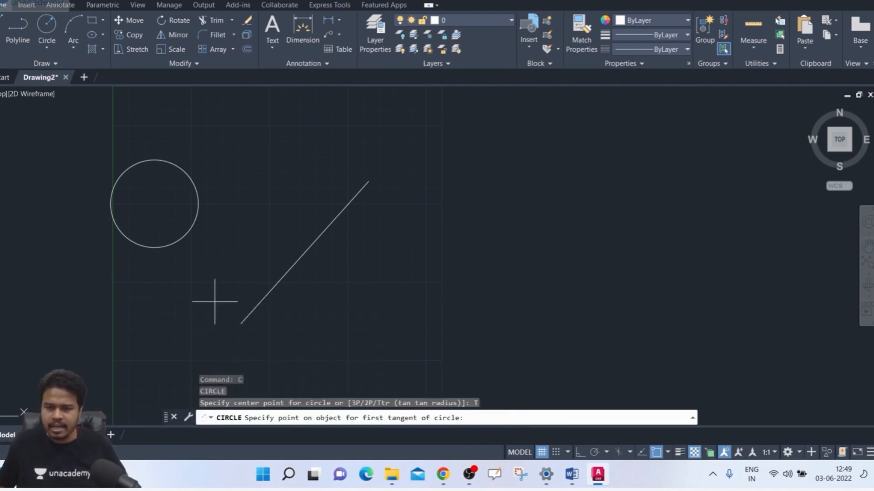
left_click(194, 221)
left_click(295, 257)
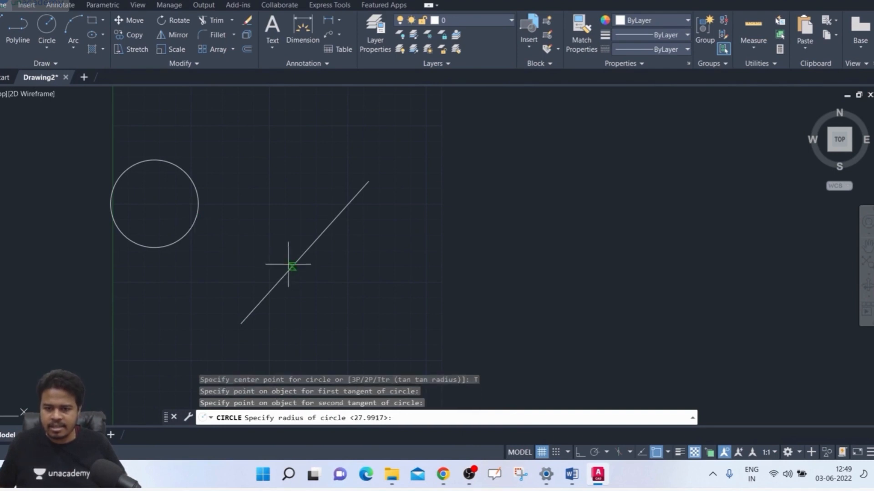
type("30")
key("Return")
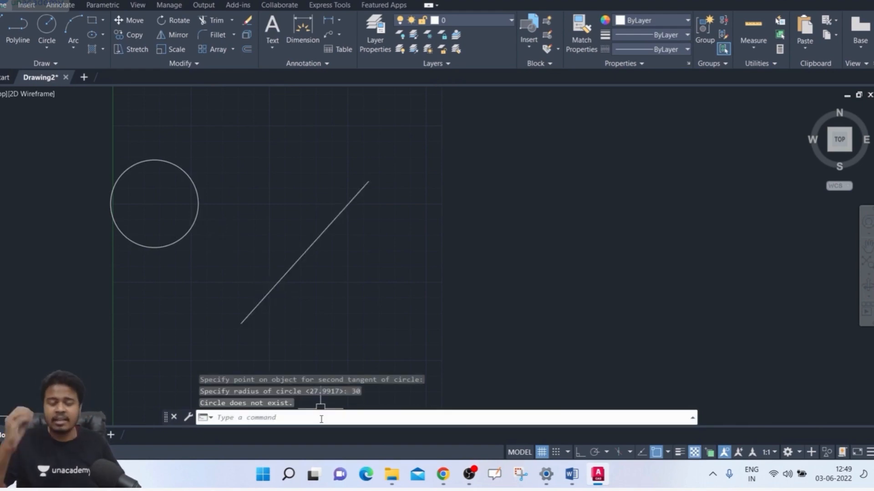
Step: Draw a tangent-tangent-radius circle of radius 50 touching the small circle's right side and the slanted line
key("Return")
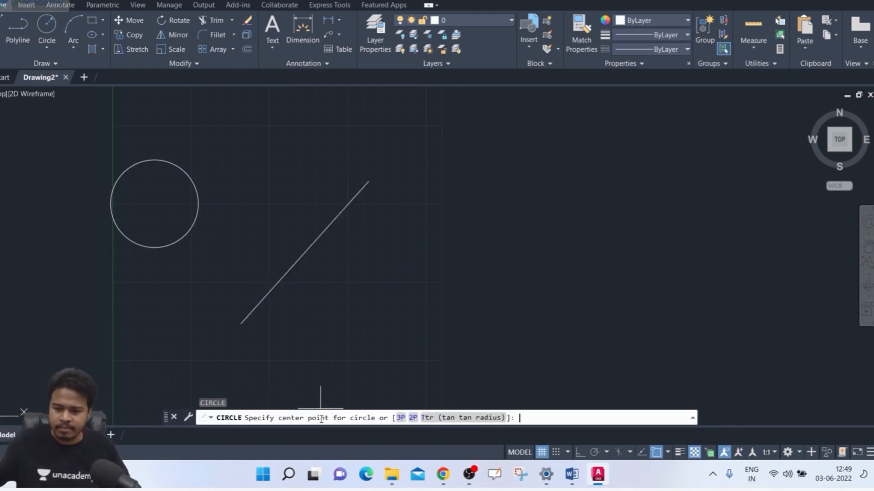
type("T")
key("Return")
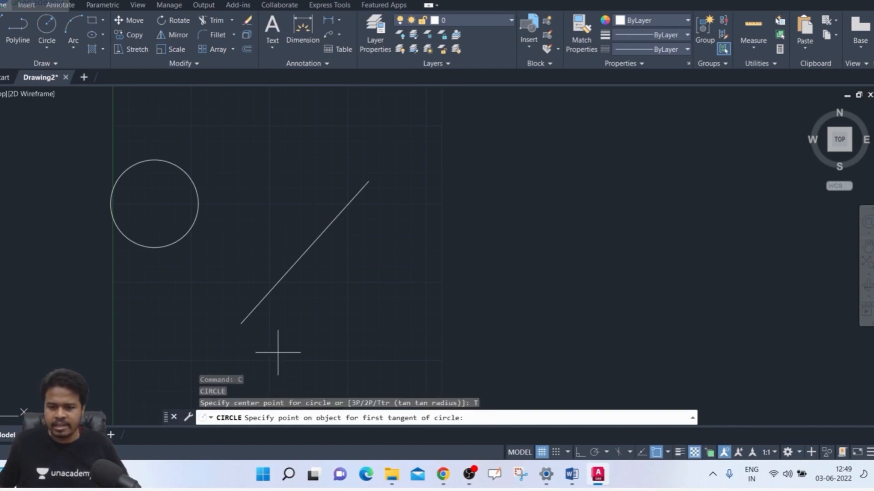
left_click(193, 232)
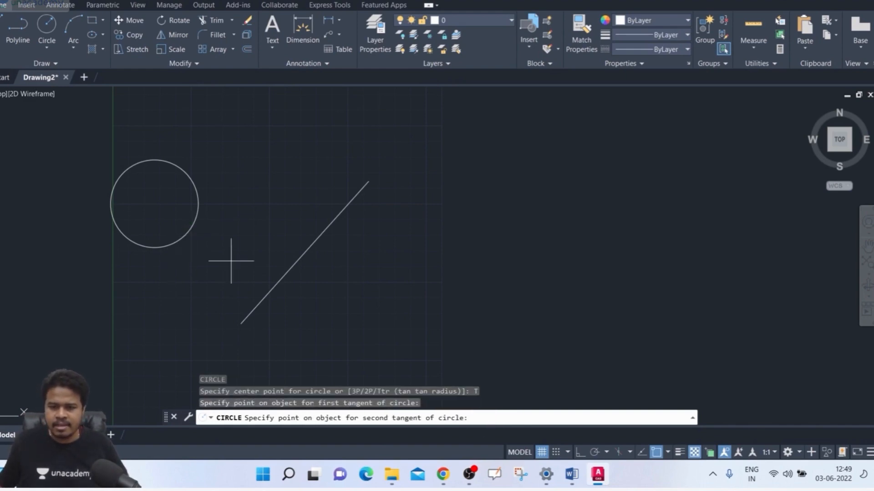
left_click(271, 281)
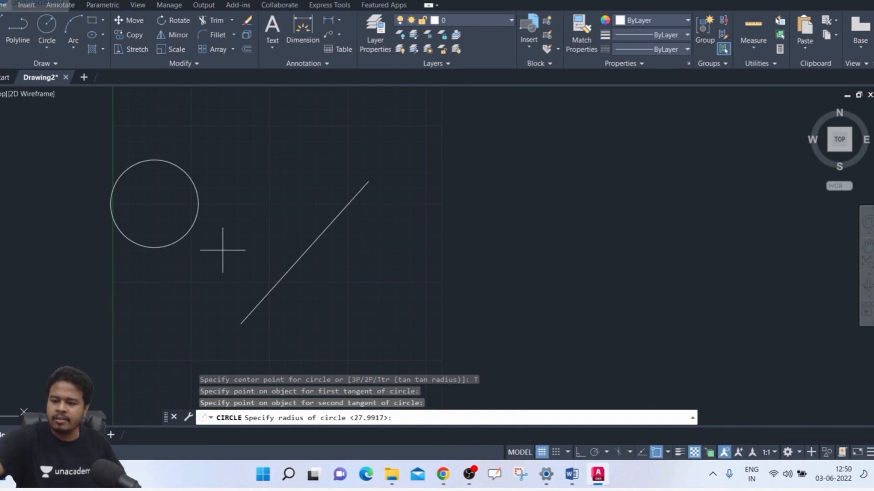
key("Return")
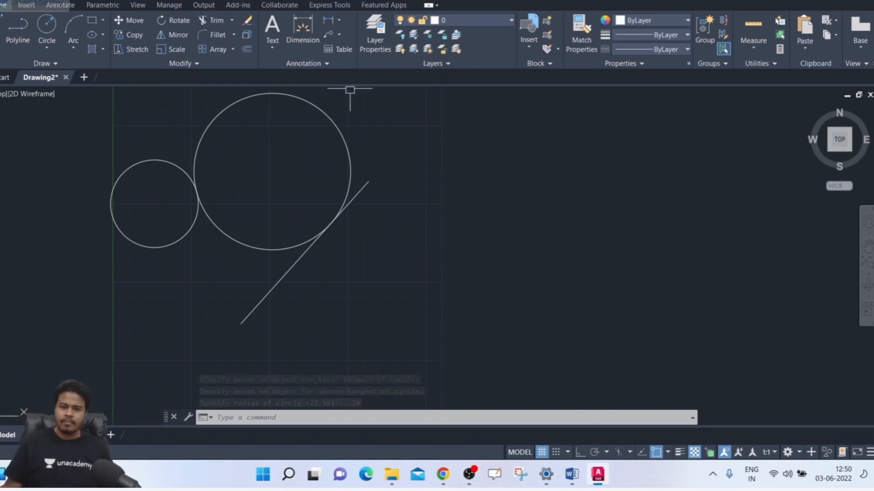
Step: Select both circles and the slanted line together and erase them
left_click(419, 111)
left_click(163, 287)
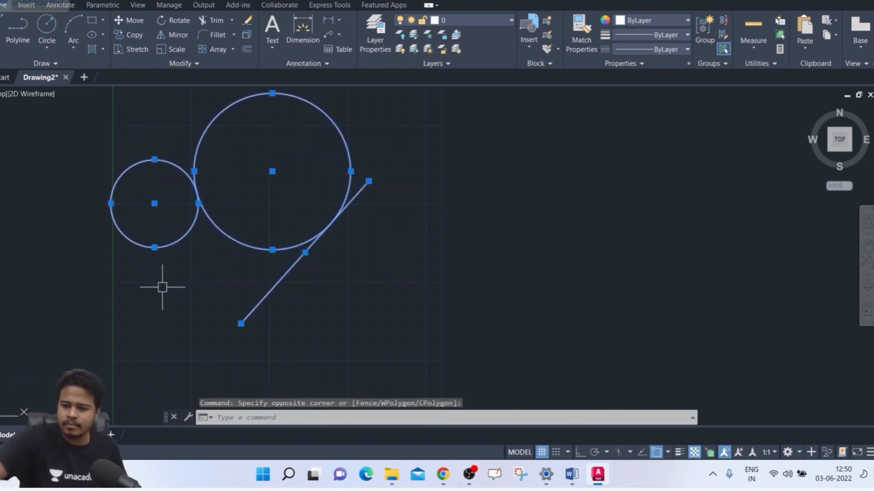
key("Delete")
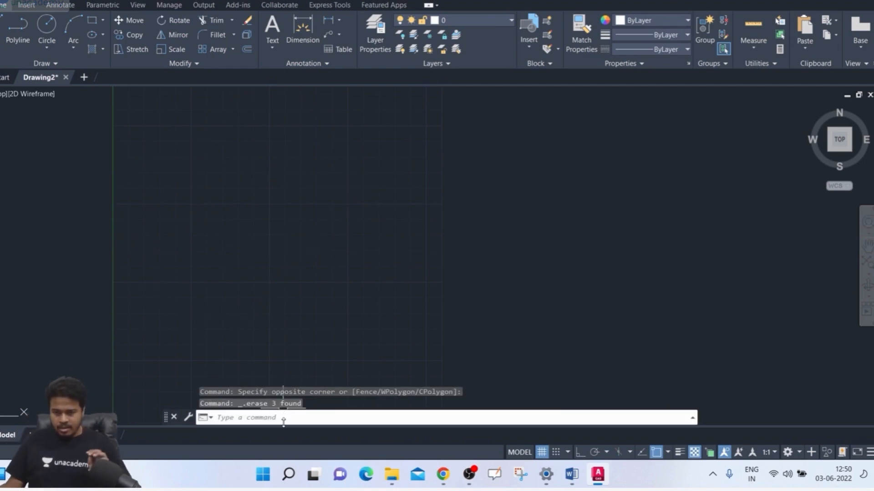
key("Return")
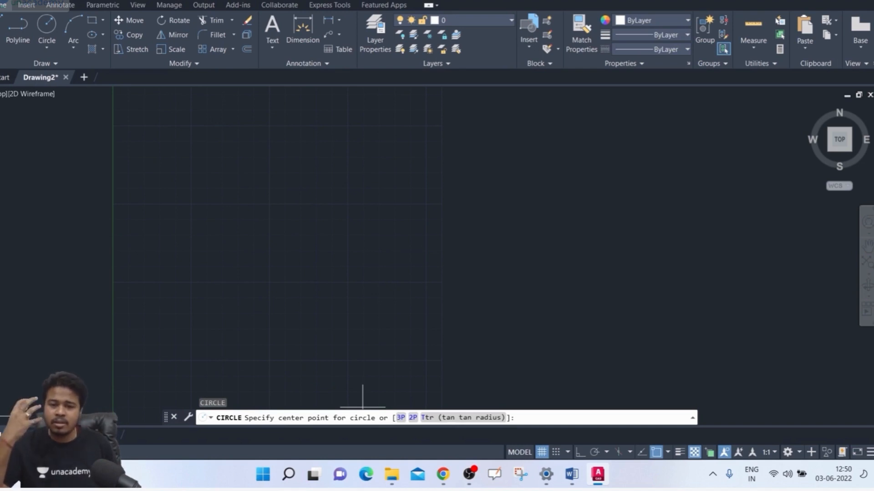
key("Escape")
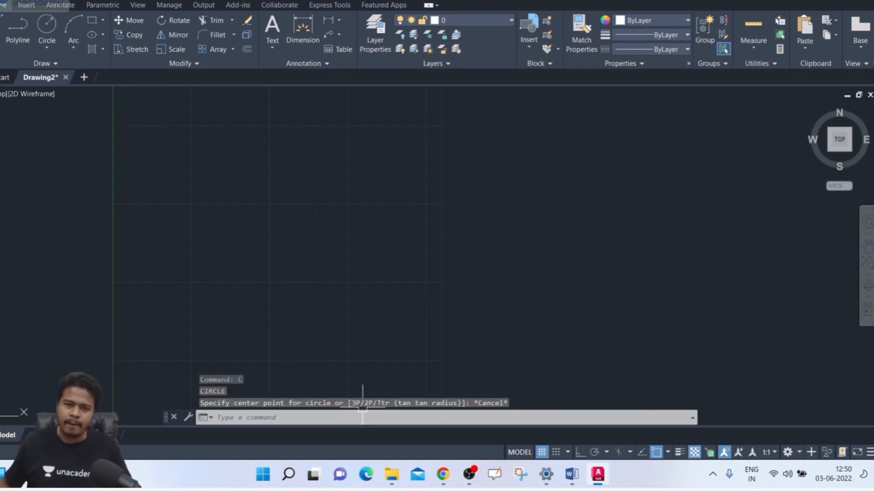
left_click(51, 50)
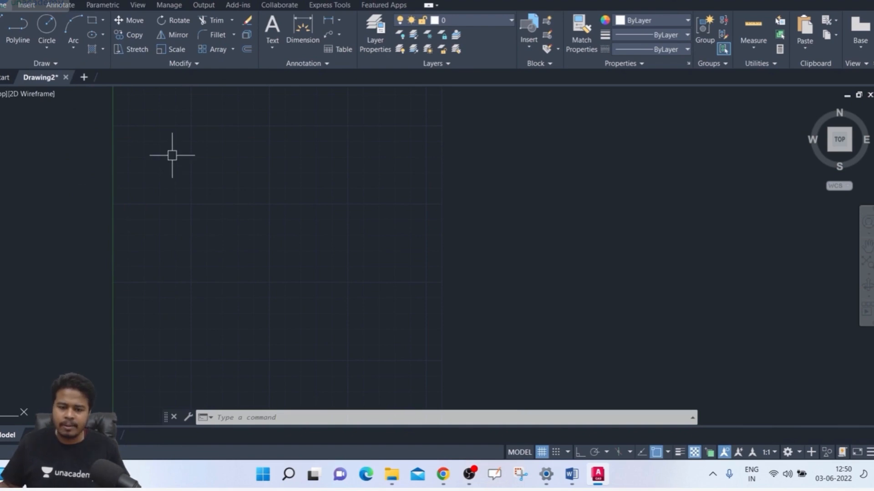
Step: Draw two separate circles side by side, the left one with a radius of about 29 and the right one about 38
type("c")
key("Return")
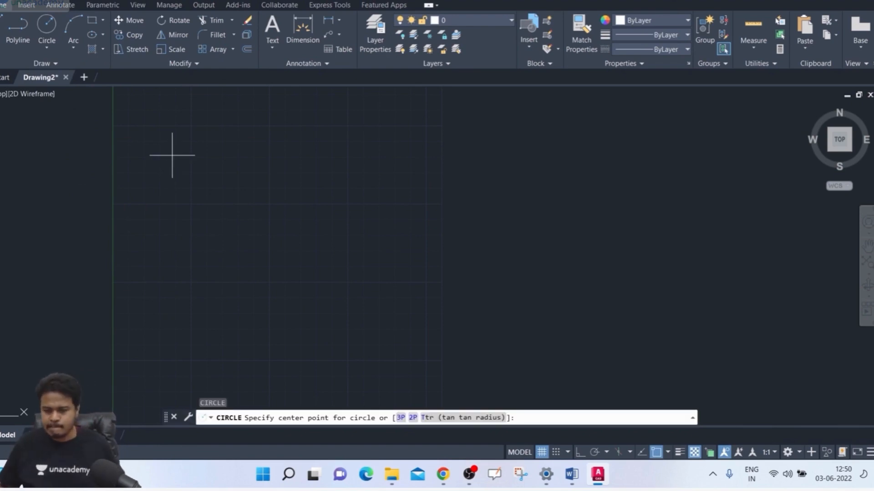
left_click(170, 178)
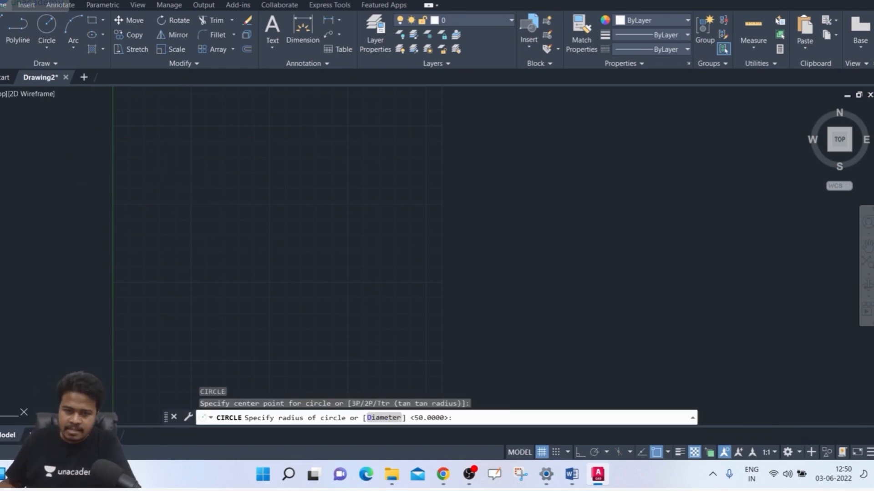
left_click(195, 217)
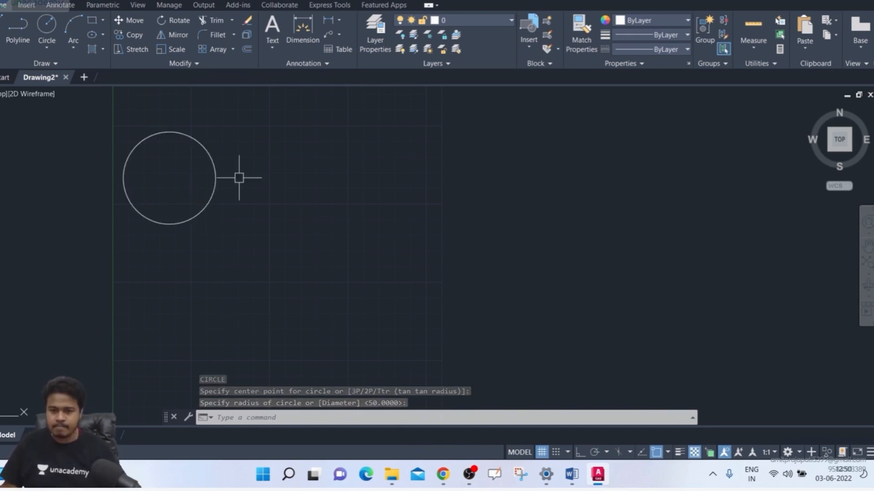
key("Return")
left_click(365, 163)
left_click(395, 215)
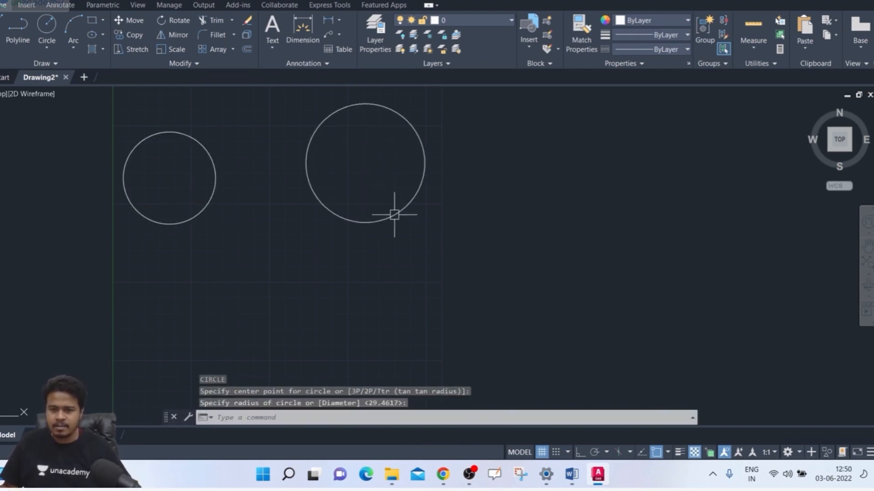
Step: Draw a third, smaller circle below the other two, nearer the left one and touching neither
key("Return")
left_click(224, 283)
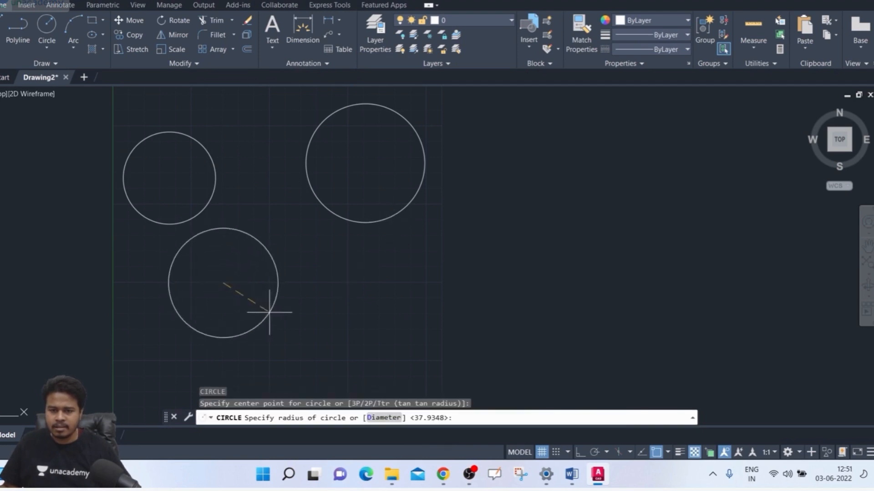
left_click(254, 303)
middle_click_drag(353, 280, 307, 279)
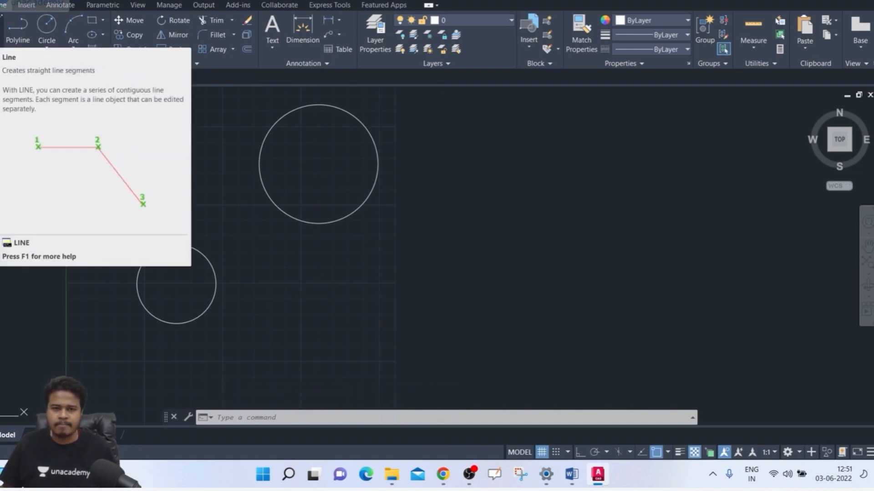
Step: Draw a single slanted line to the lower right of the largest circle, rising from lower left to upper right
left_click(3, 51)
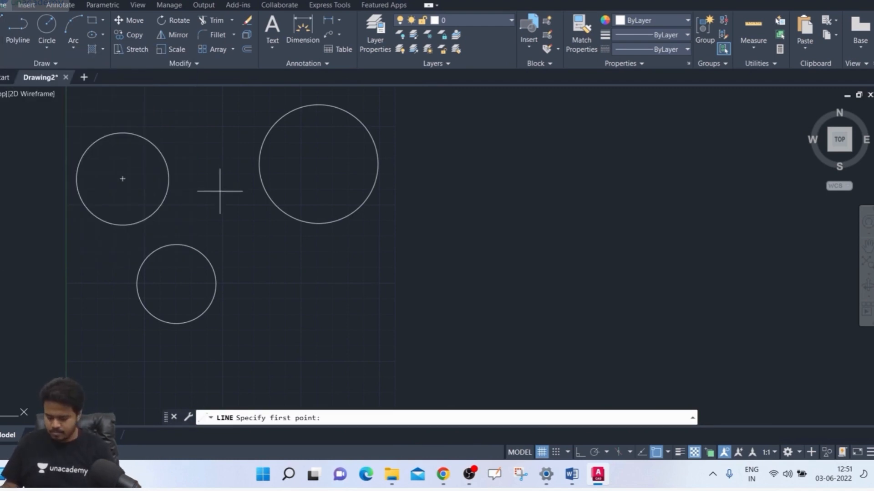
left_click(374, 178)
left_click(440, 199)
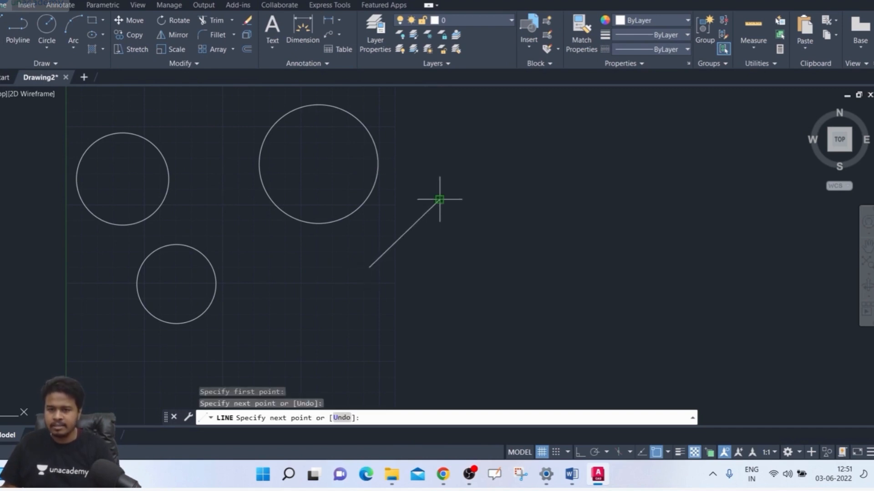
key("Return")
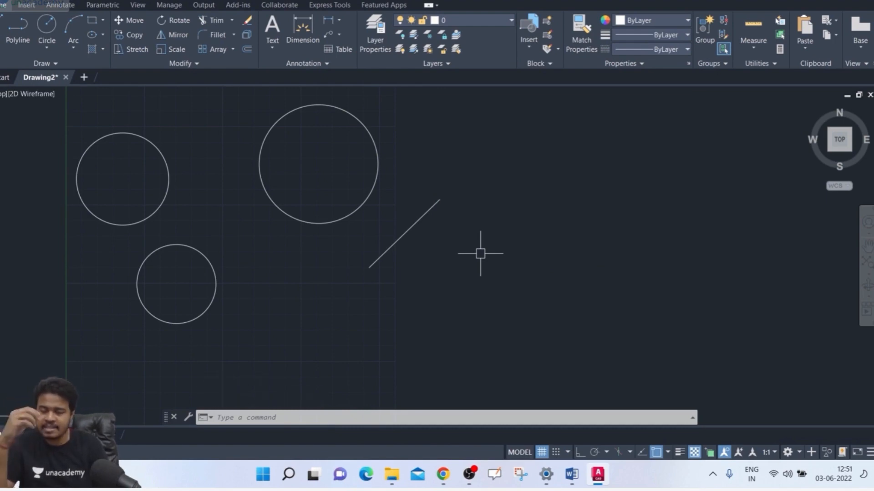
Step: Draw a second separate line to the right of the first, sloping down from upper left to lower right
key("Return")
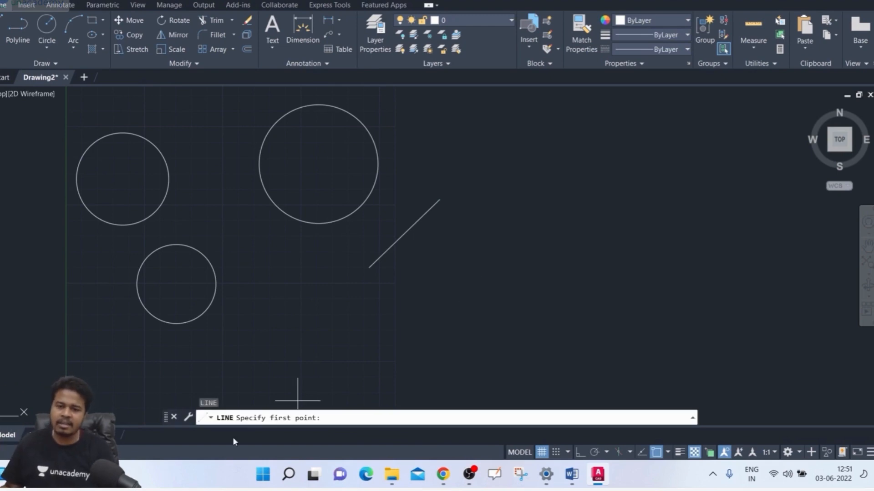
left_click(509, 195)
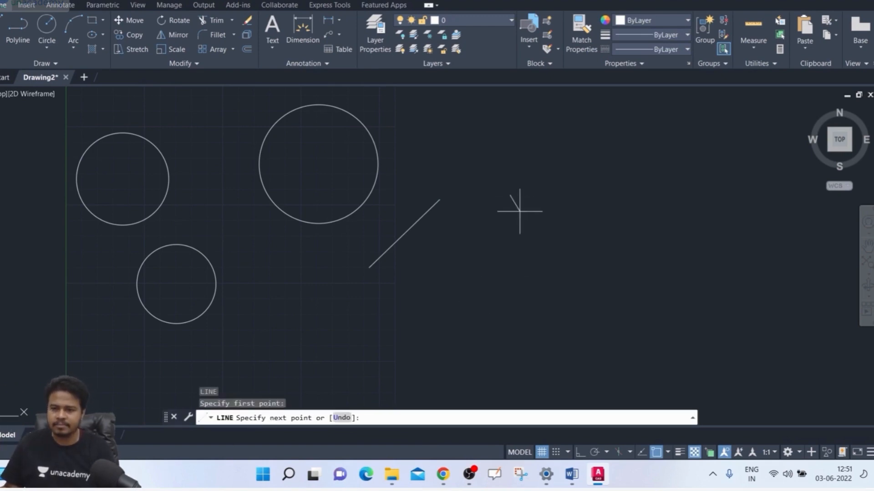
left_click(553, 251)
key("Return")
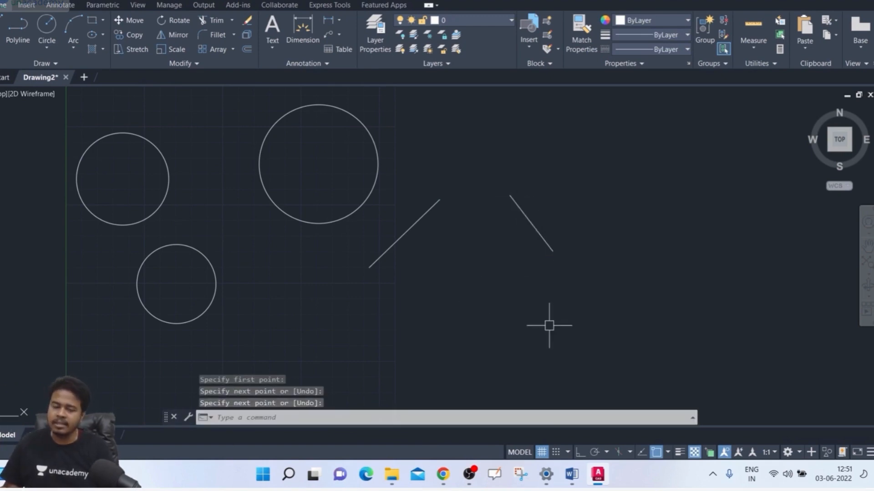
Step: Draw a third separate, slightly slanted line below the other two, leaving gaps between all three lines
type("l")
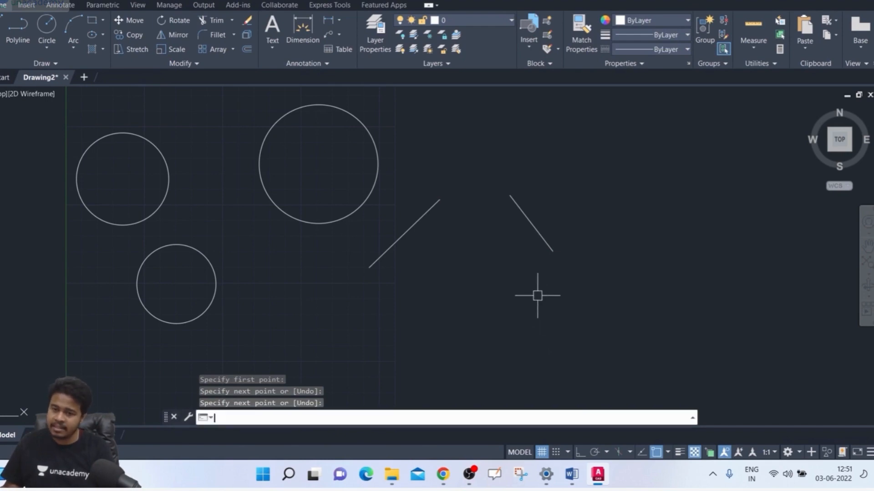
key("Return")
left_click(537, 296)
left_click(452, 318)
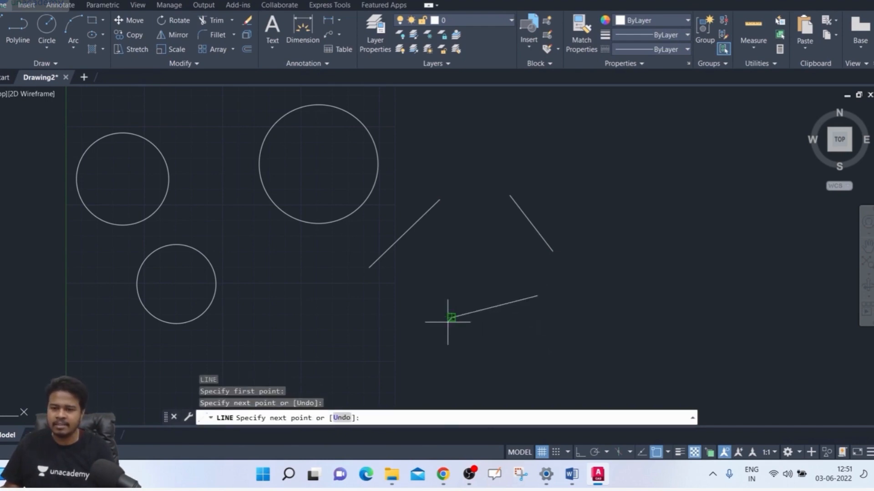
key("Return")
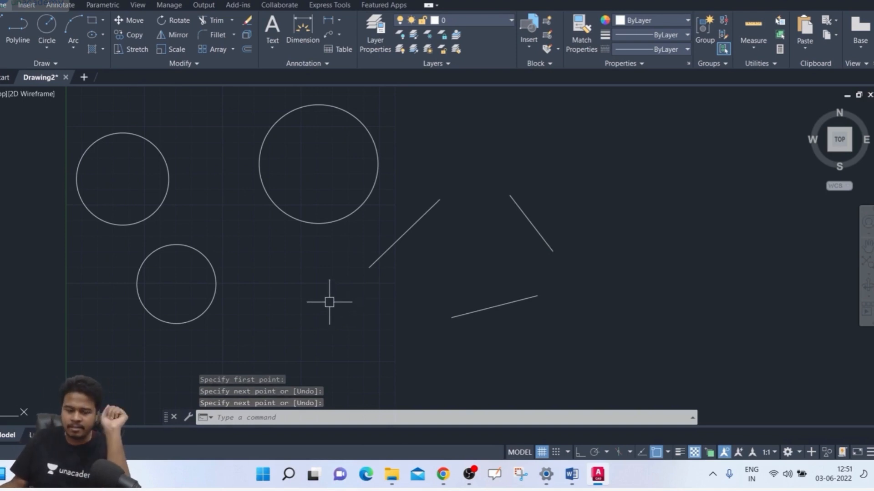
Step: Draw a Tan, Tan, Tan circle in the gap between the three circles, tangent to each of them
left_click(51, 51)
left_click(98, 182)
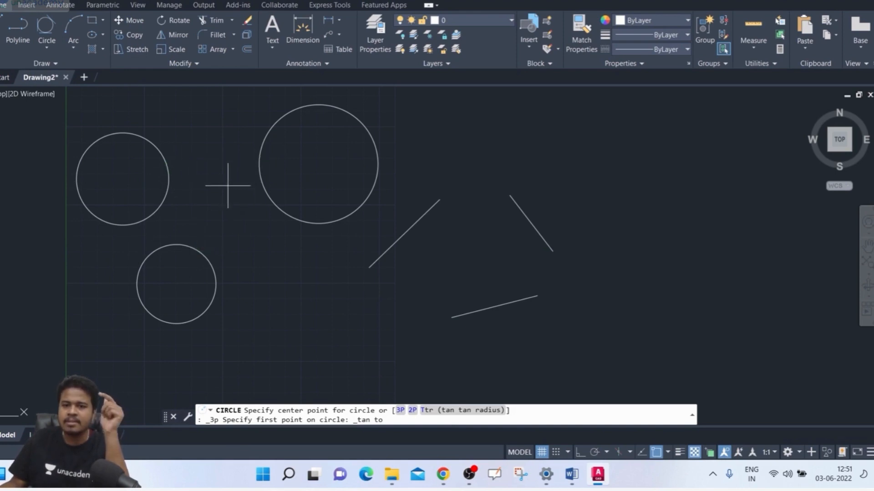
left_click(167, 170)
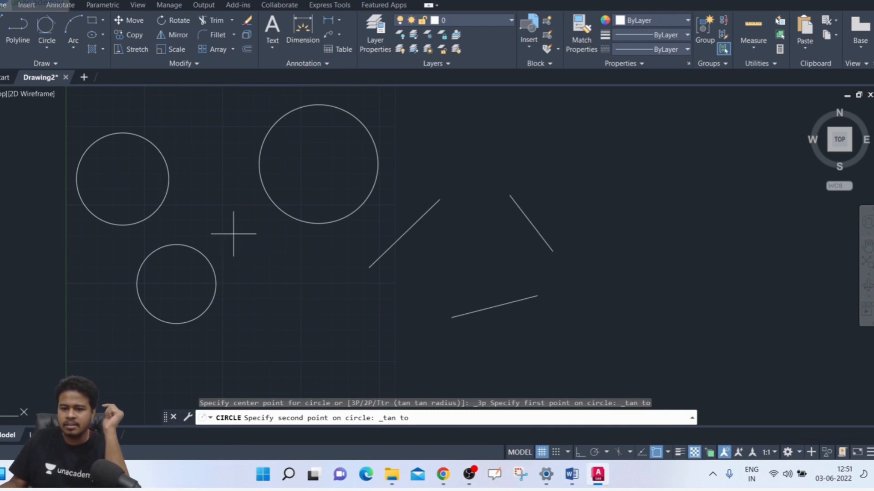
left_click(265, 181)
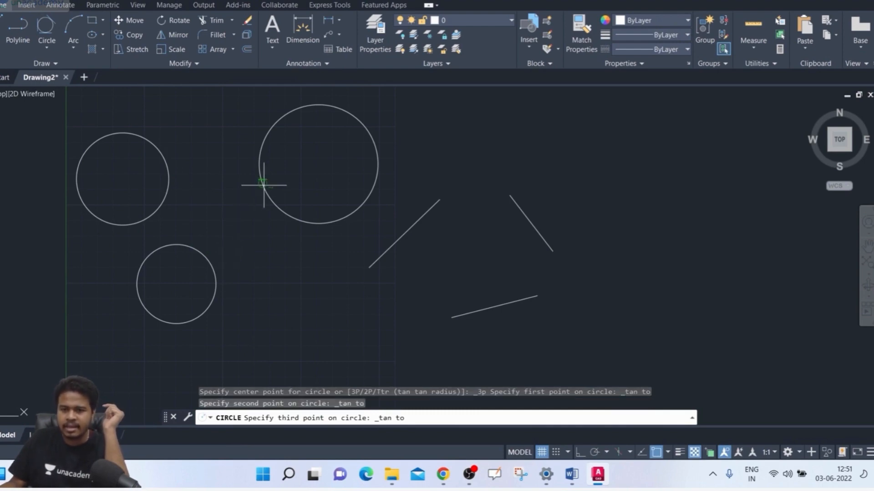
left_click(202, 247)
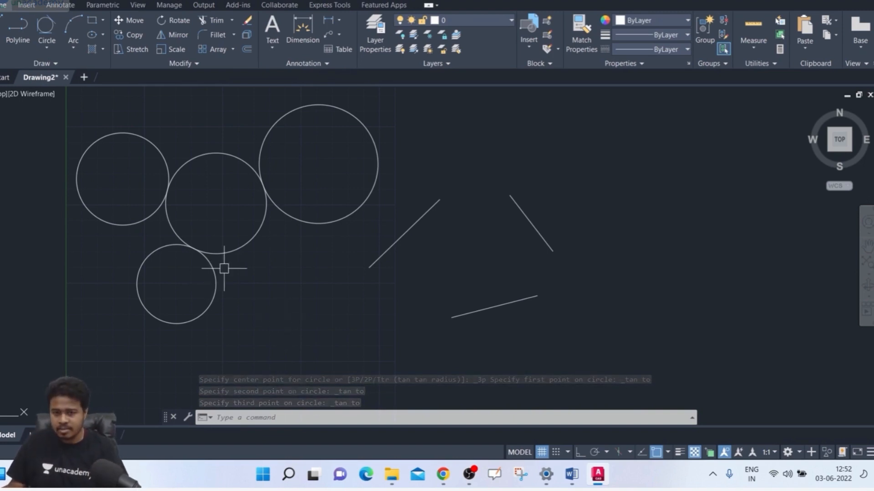
left_click(234, 249)
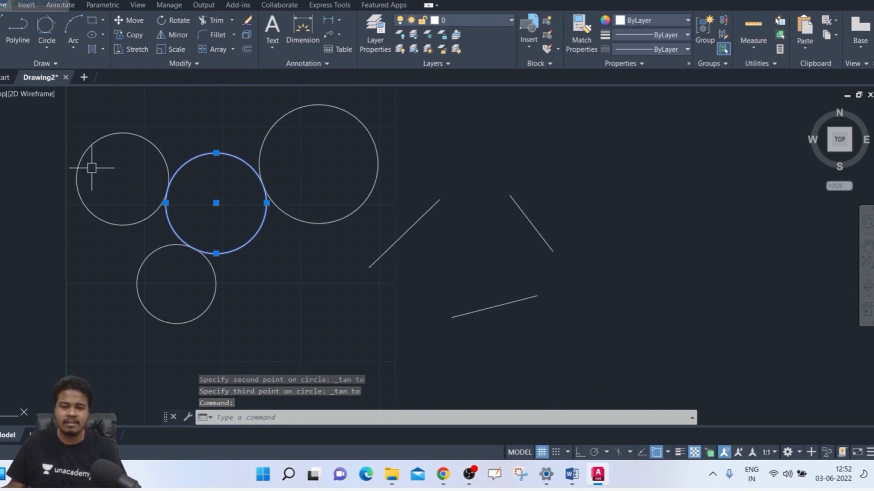
key("Escape")
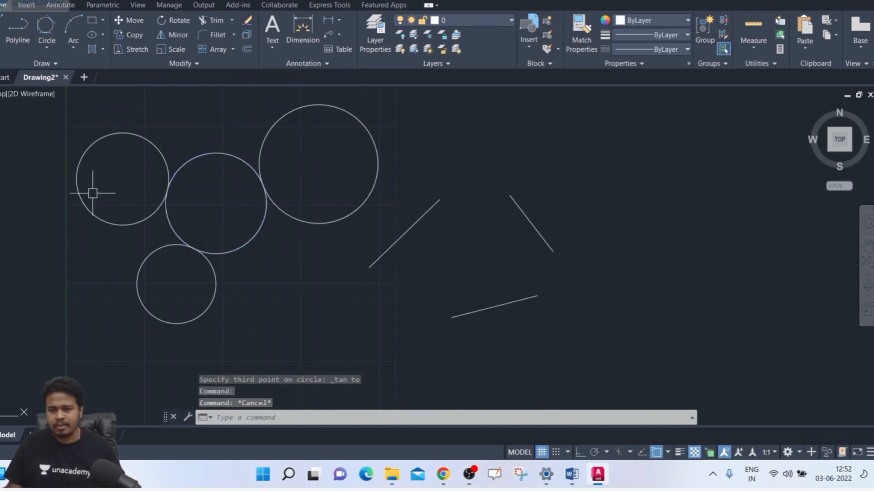
Step: Draw a Tan, Tan, Tan circle tangent to the three separate slanted lines
left_click(57, 46)
left_click(75, 189)
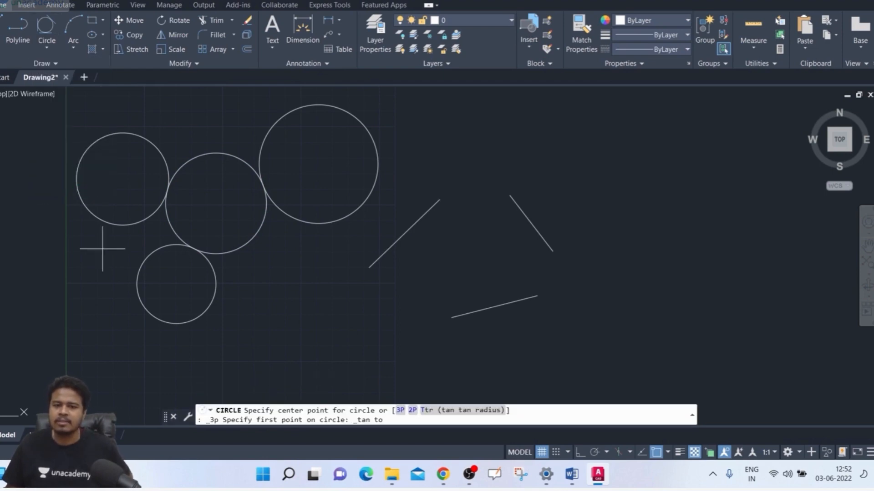
left_click(409, 229)
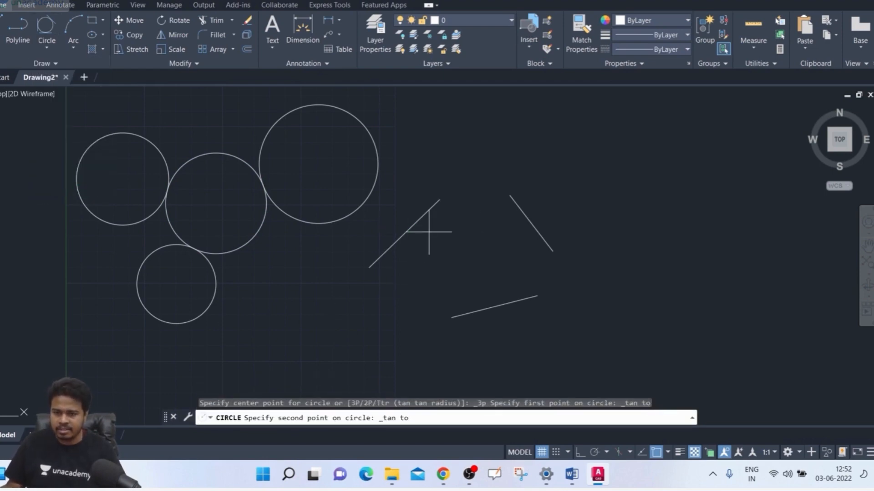
left_click(519, 214)
left_click(492, 306)
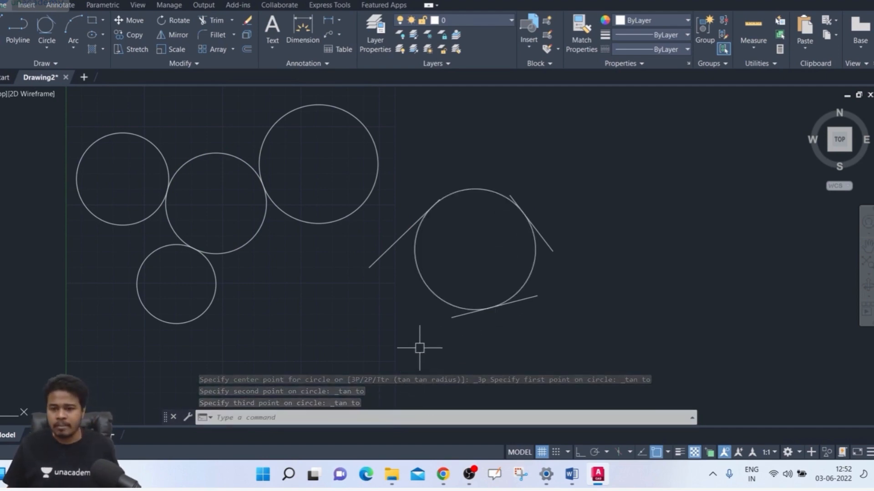
Step: Undo both Tan, Tan, Tan circles, keeping the three original circles and the three lines
key("ctrl+z")
key("ctrl+z")
key("ctrl+z")
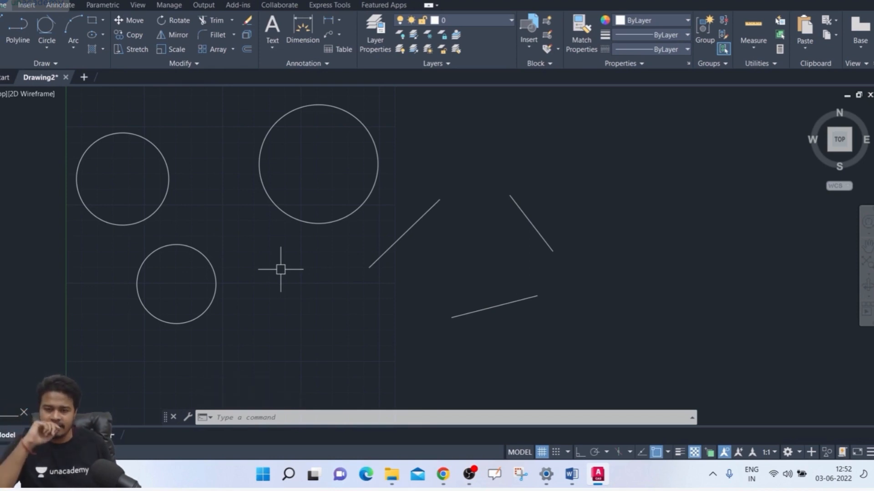
Step: Draw a 3P circle in the gap between the three circles, using a tan snap on each circle for its three points
type("c")
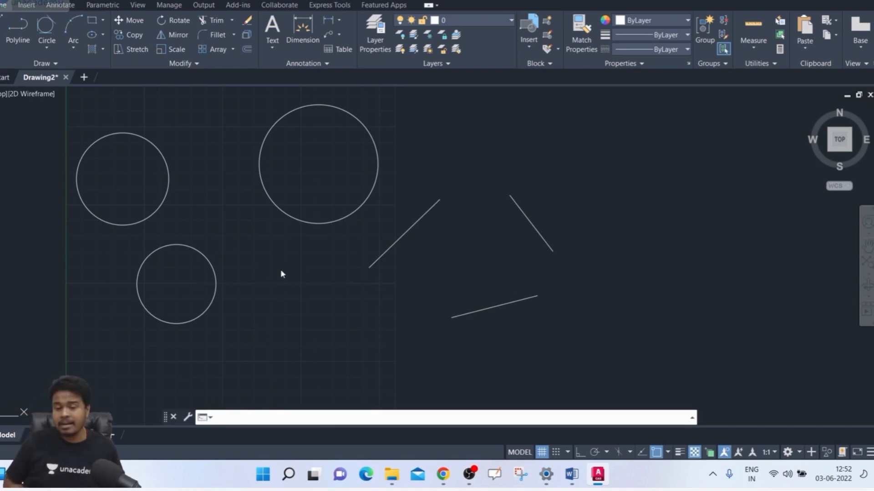
key("Return")
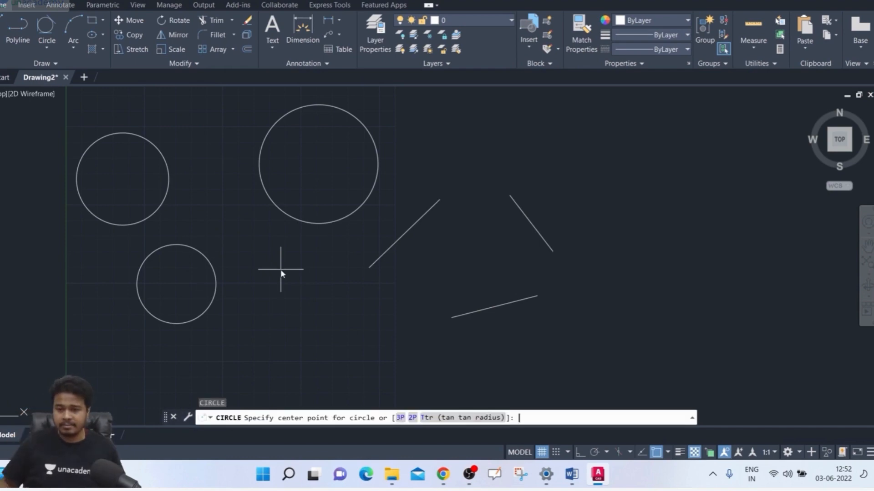
left_click(400, 417)
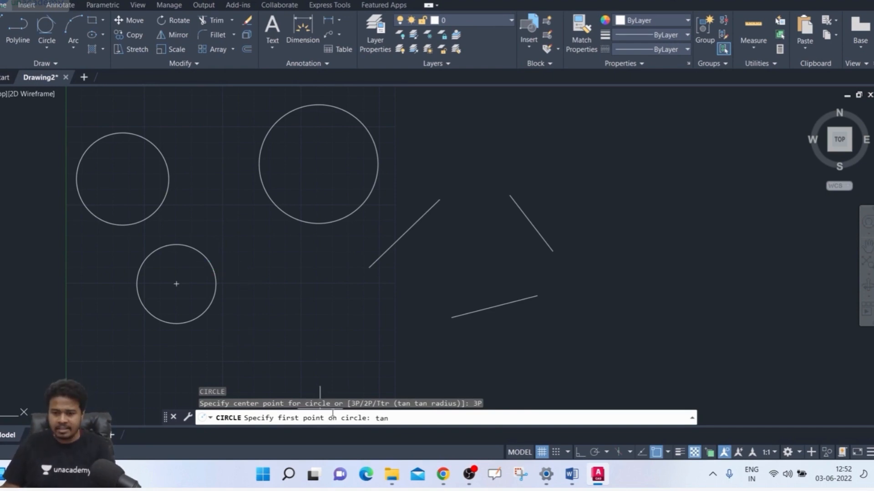
key("Return")
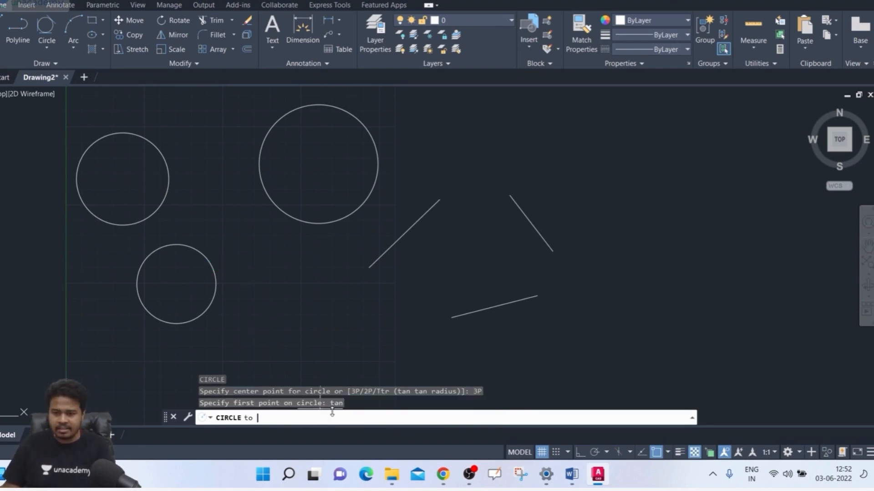
left_click(169, 169)
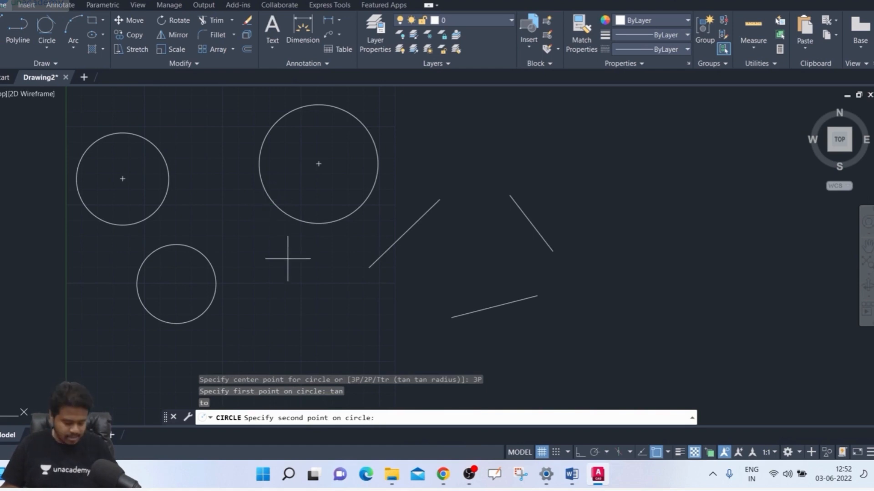
type("tan")
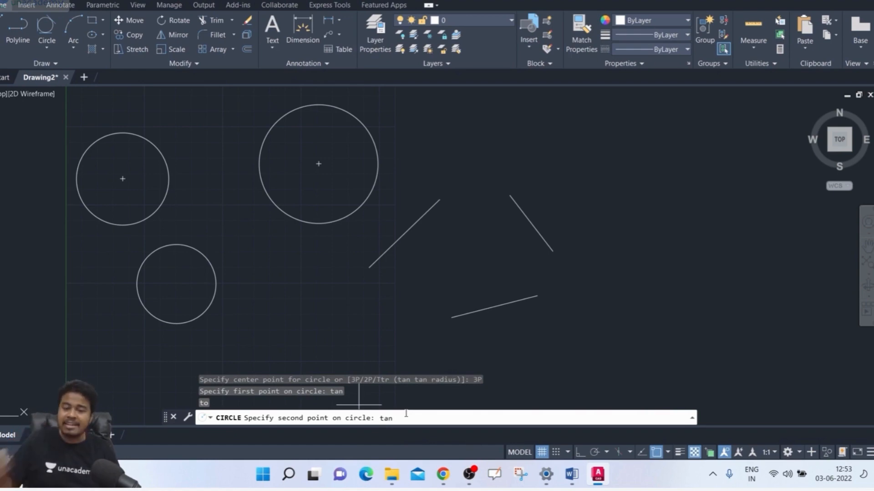
key("Return")
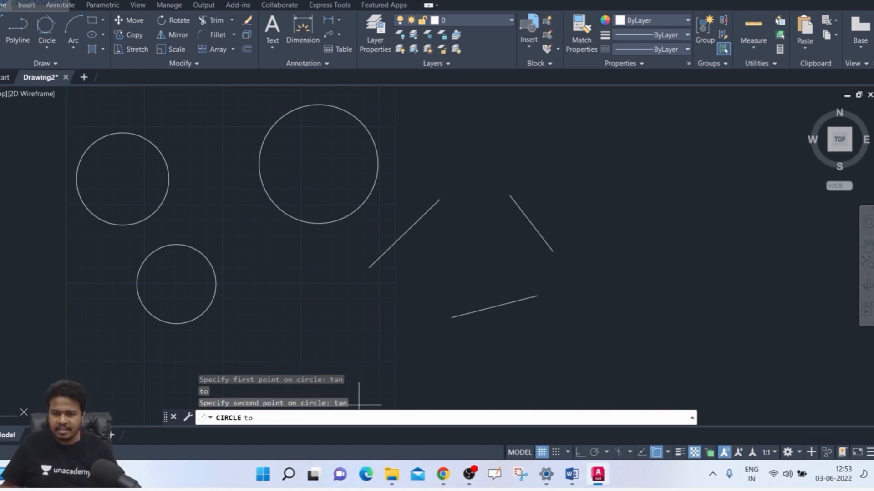
left_click(283, 208)
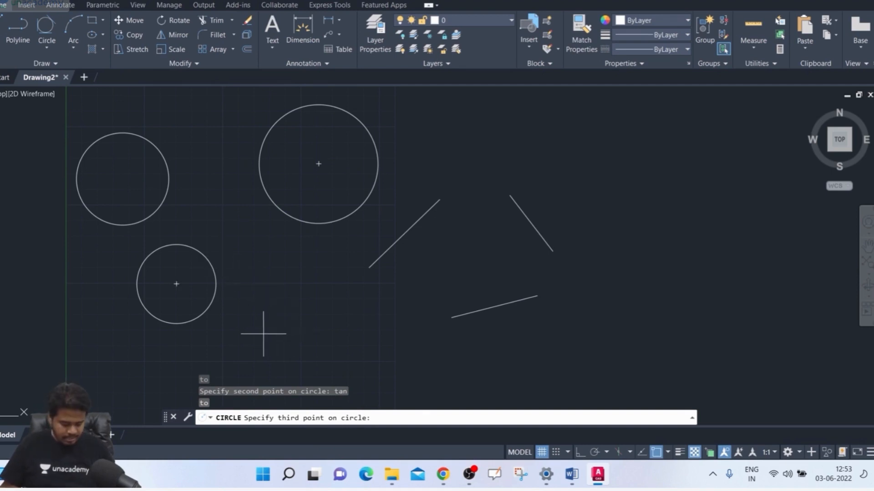
type("tan")
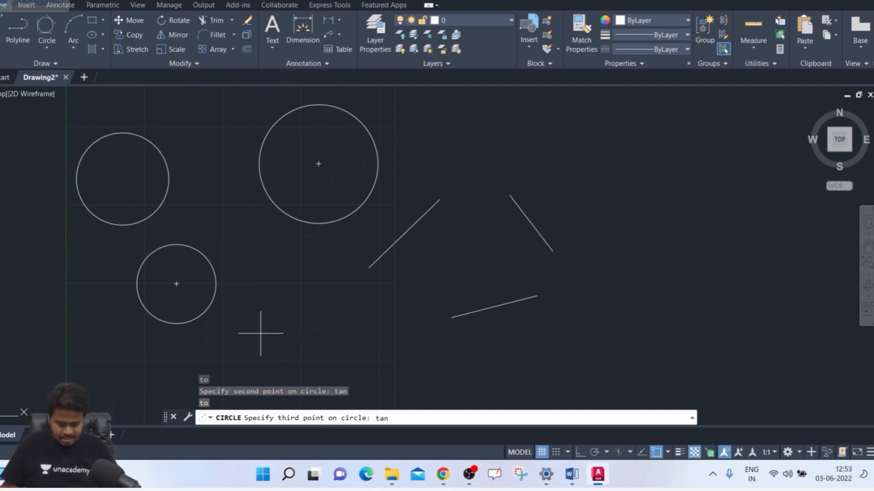
key("Return")
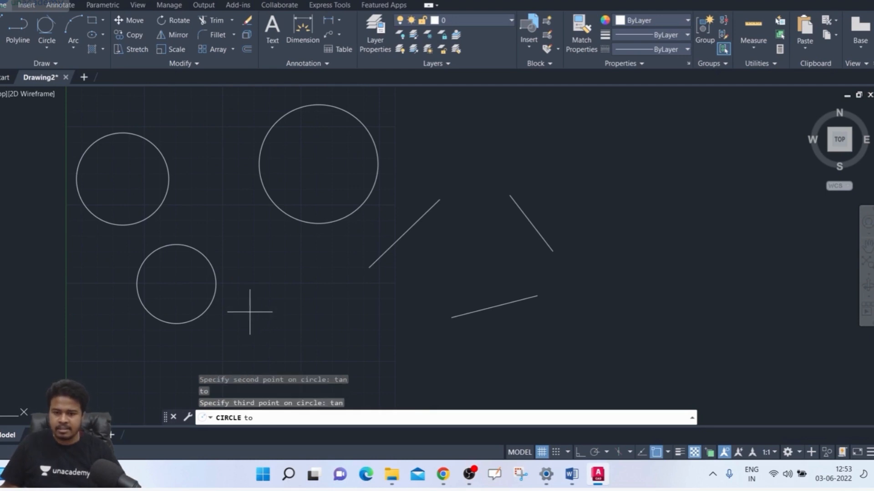
left_click(207, 266)
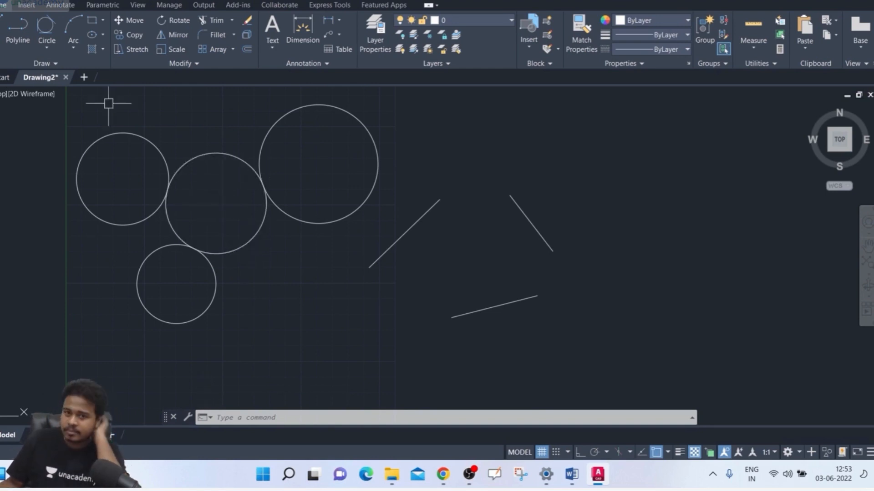
Step: Draw a 3P circle touching the three separate slanted lines, using a tan snap on each line for its three points
left_click(54, 45)
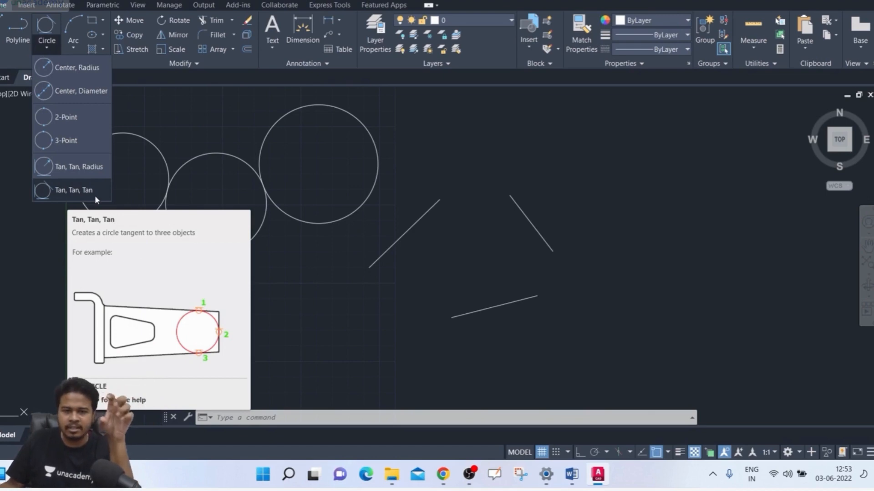
left_click(282, 413)
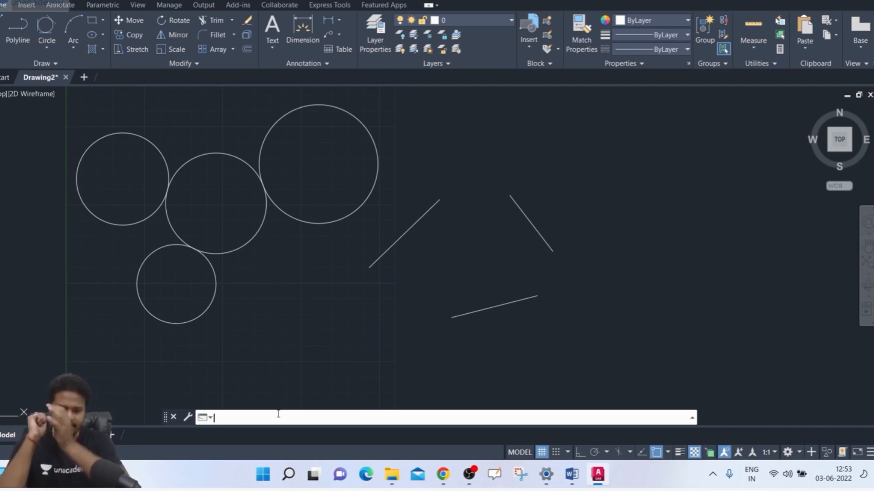
type("c")
key("Return")
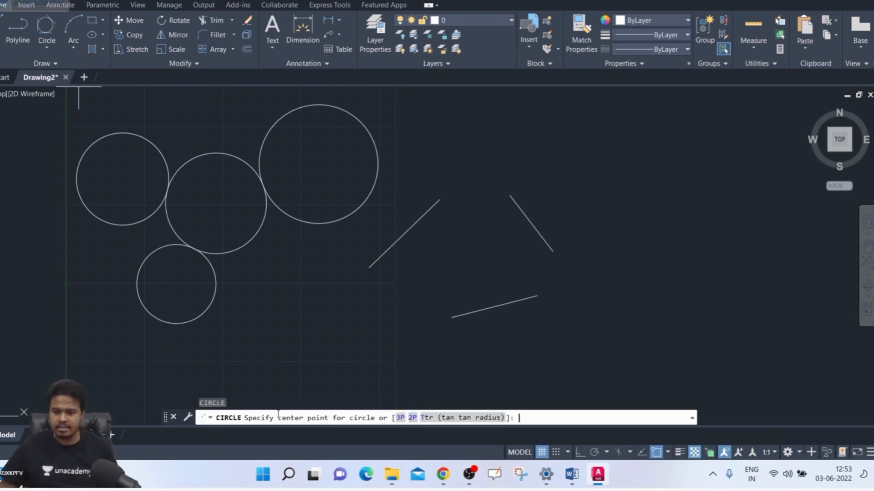
left_click(400, 417)
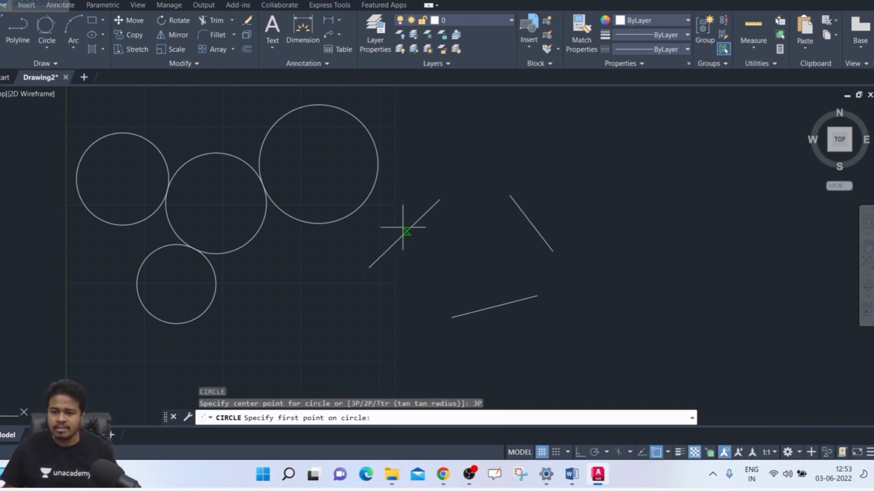
type("tan")
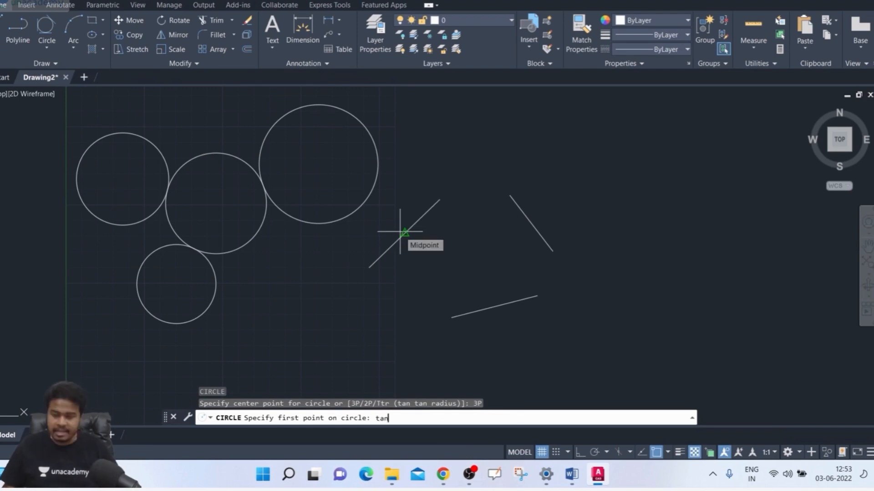
key("Return")
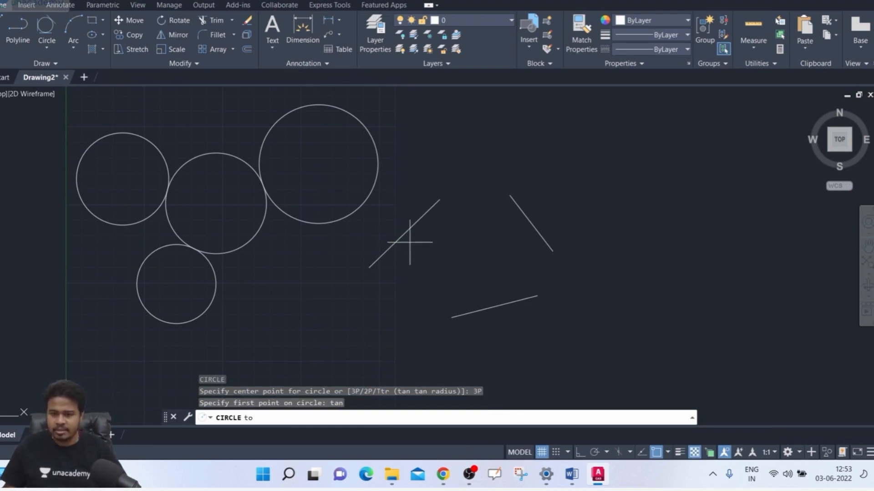
left_click(408, 233)
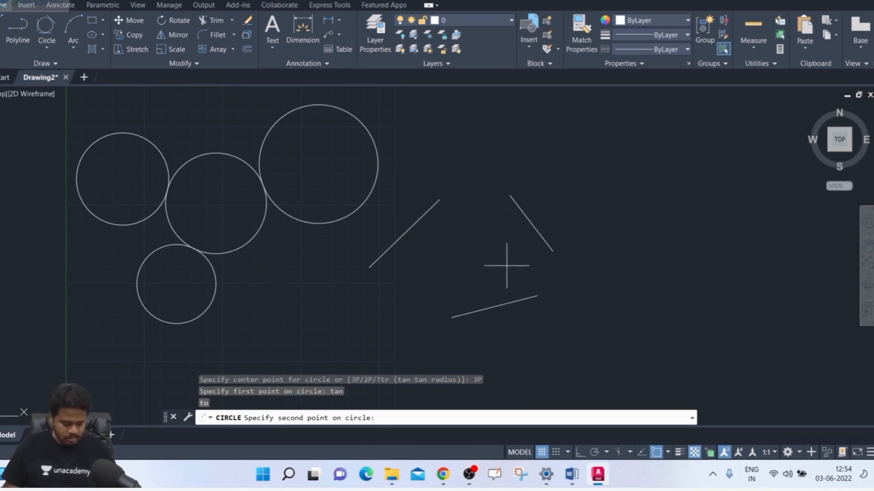
type("tan")
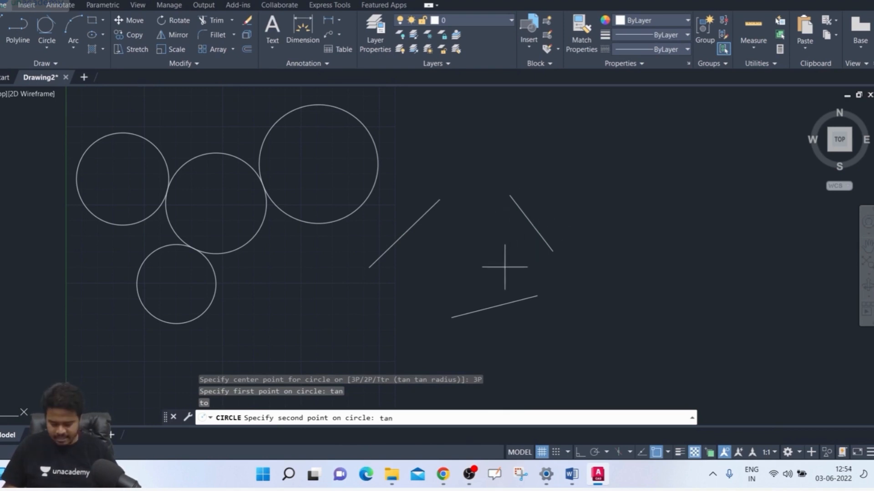
key("Return")
left_click(524, 220)
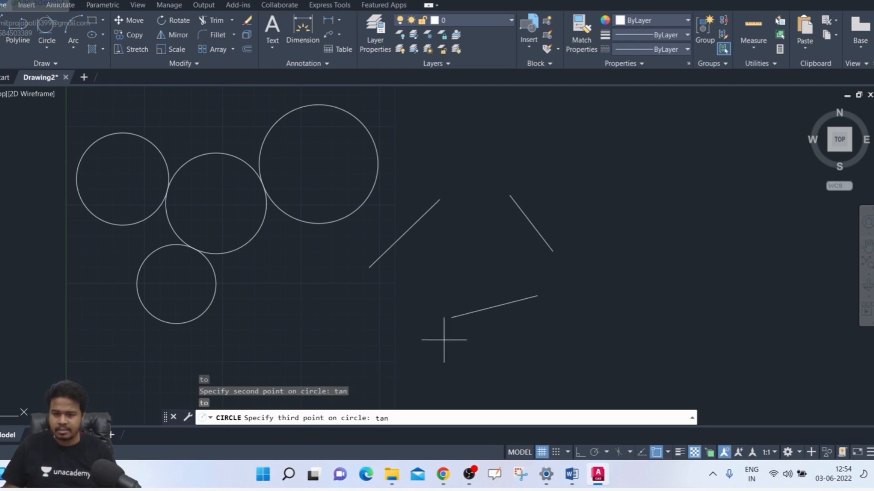
left_click(480, 309)
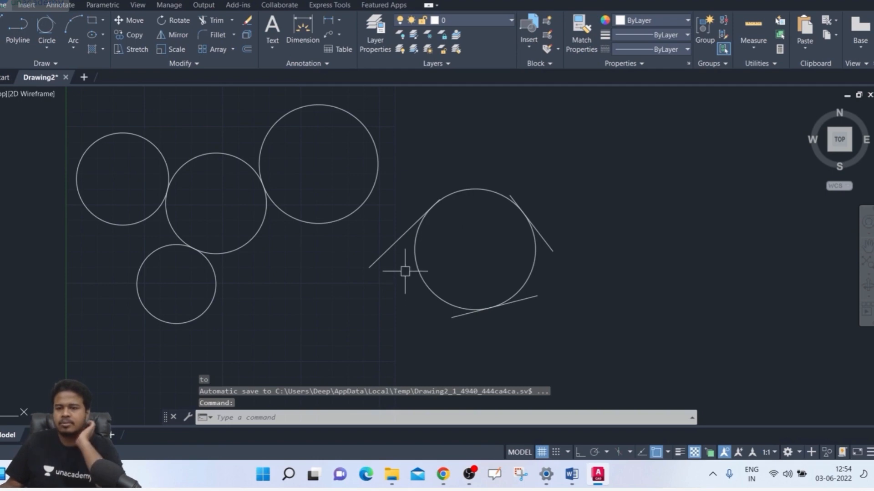